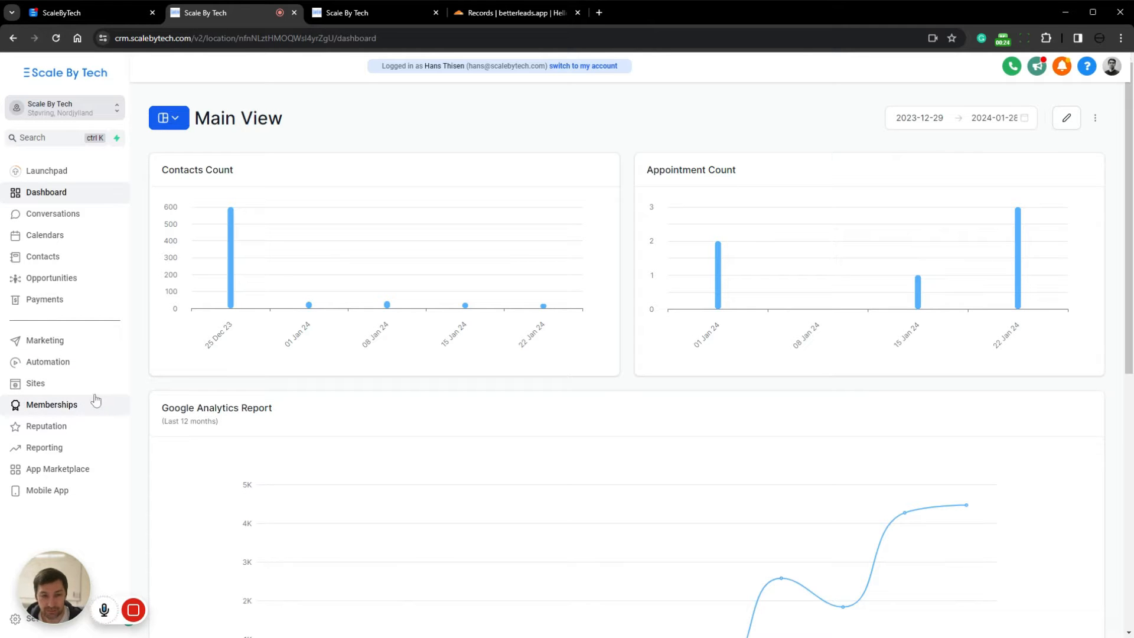
Open the Domains page in the account settings and check the existing betterleads.app DNS records in Cloudflare
left_click_drag(70, 569, 68, 531)
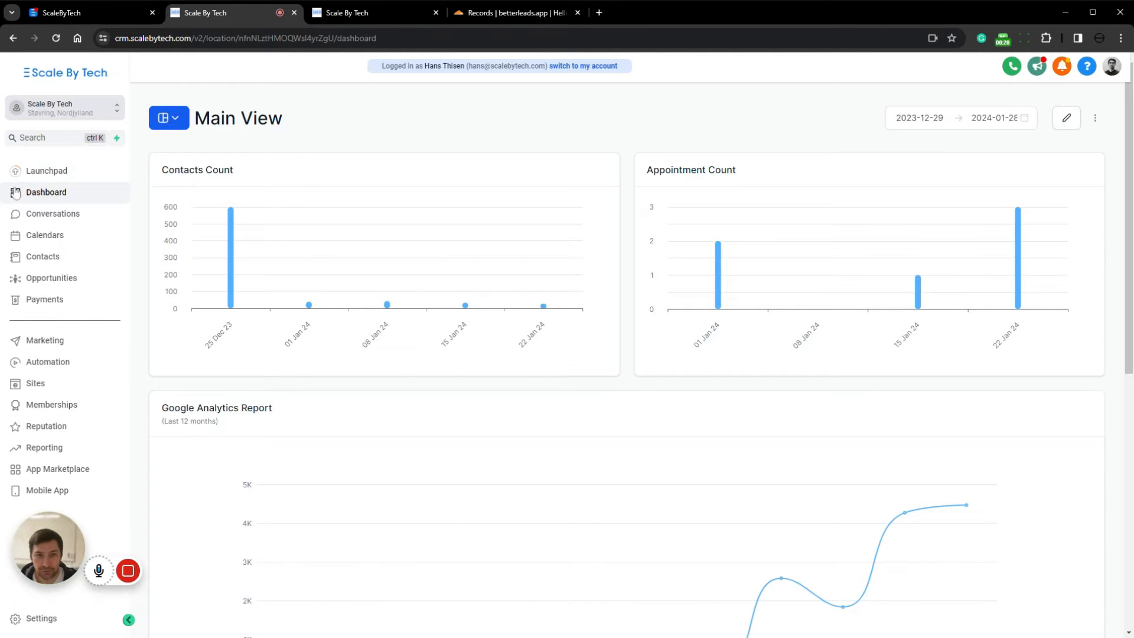
left_click(46, 617)
left_click_drag(47, 546, 189, 559)
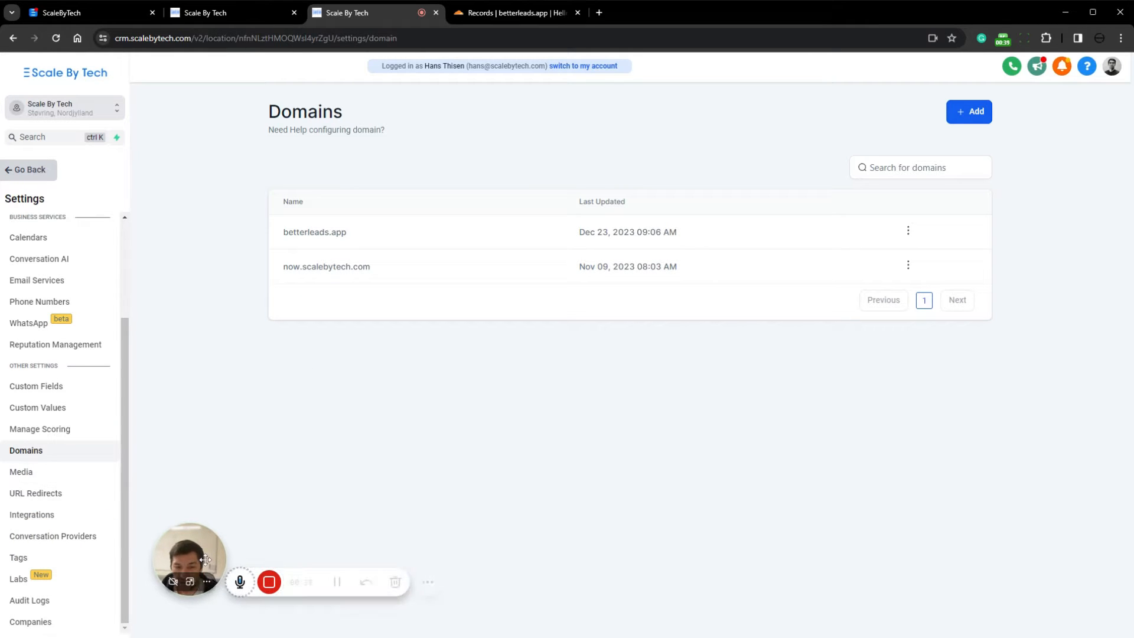
left_click_drag(189, 558, 52, 588)
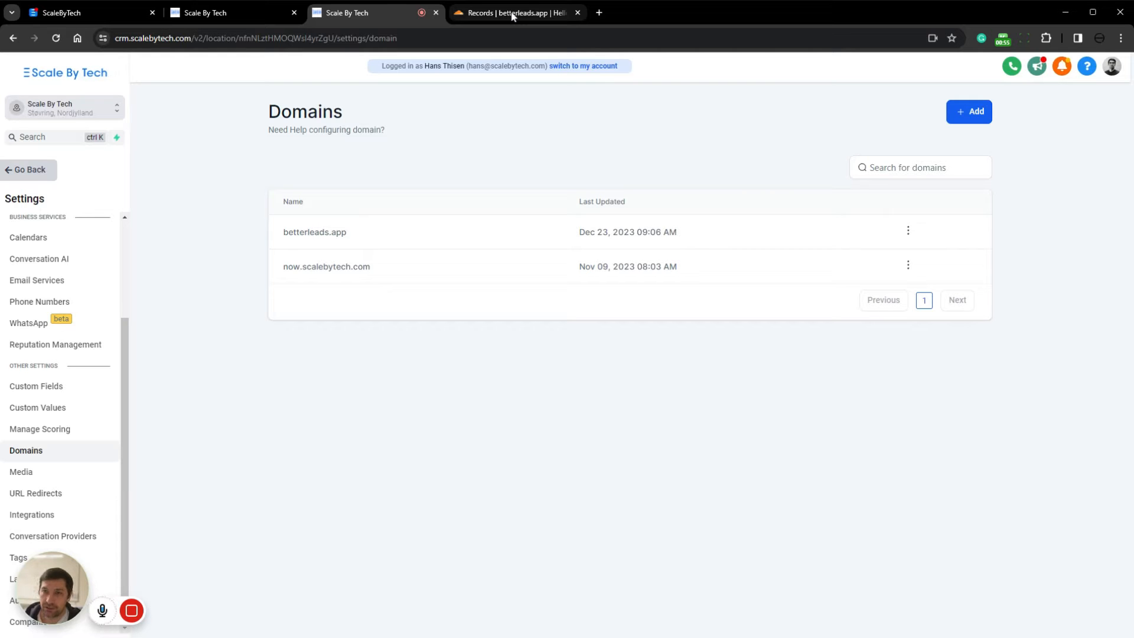
key("ctrl+Tab")
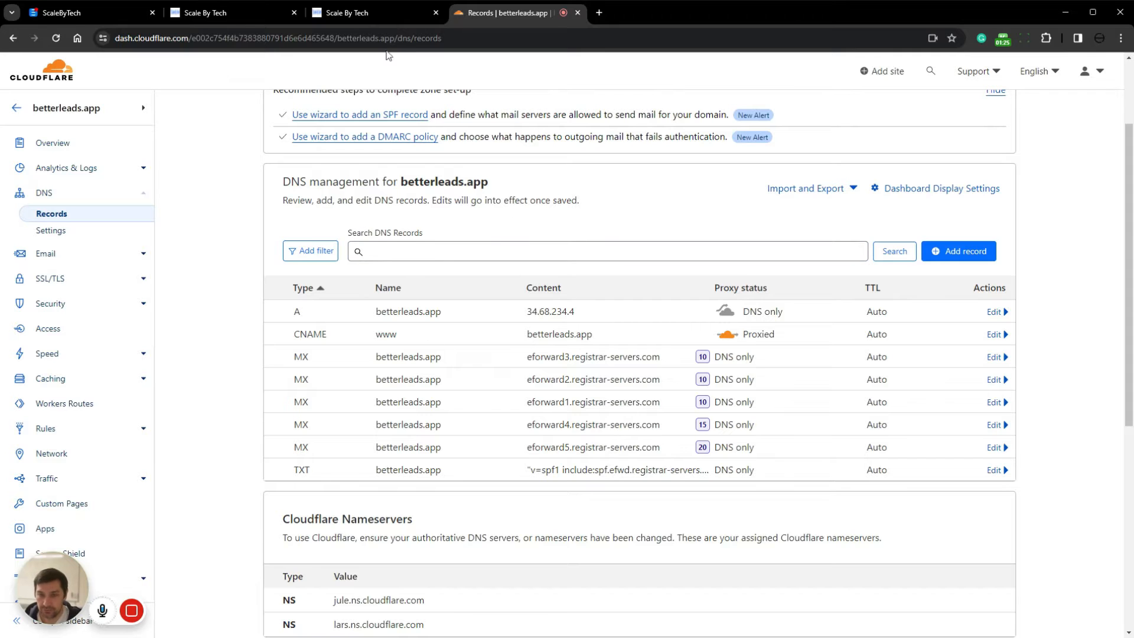
left_click(376, 16)
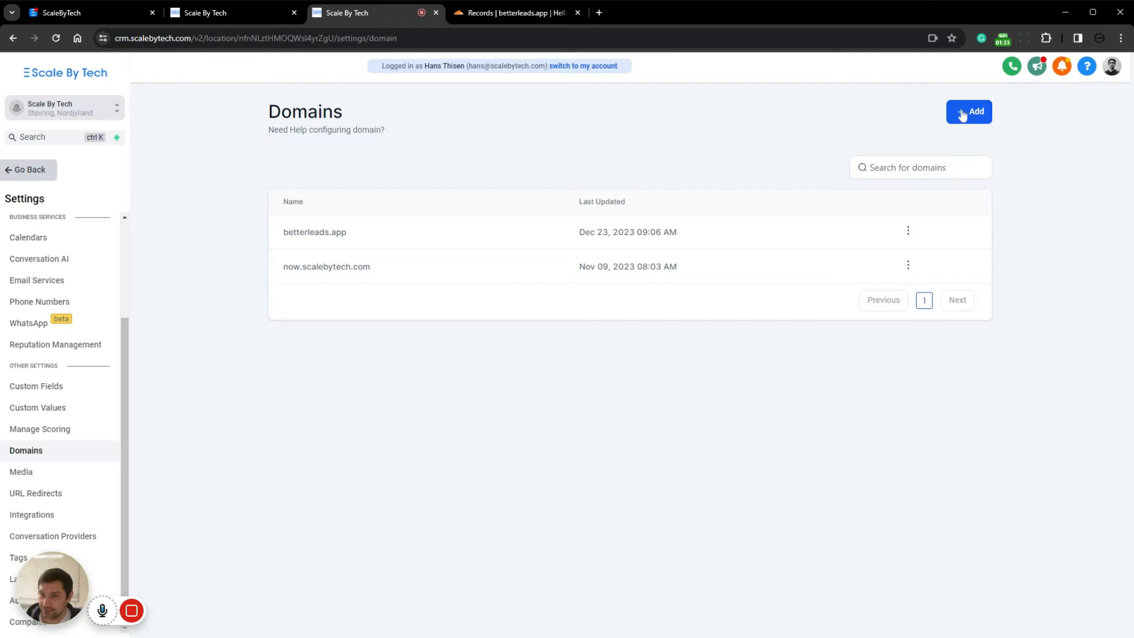
Add the subdomain test.betterleads.app as a new domain and start authorizing it through Cloudflare
left_click(972, 121)
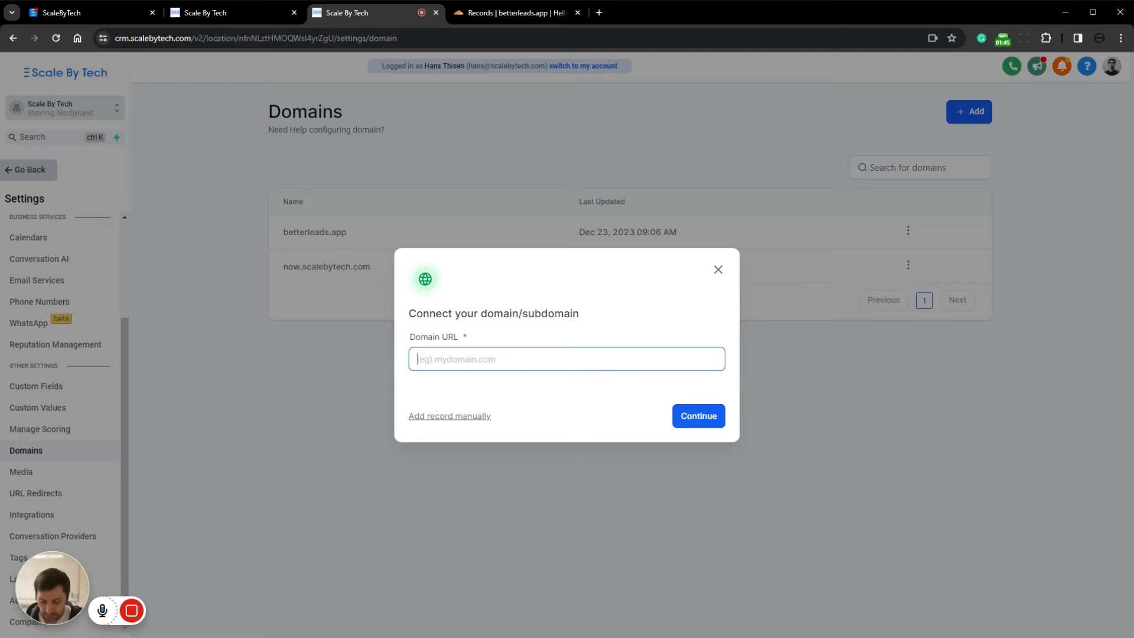
type("test.")
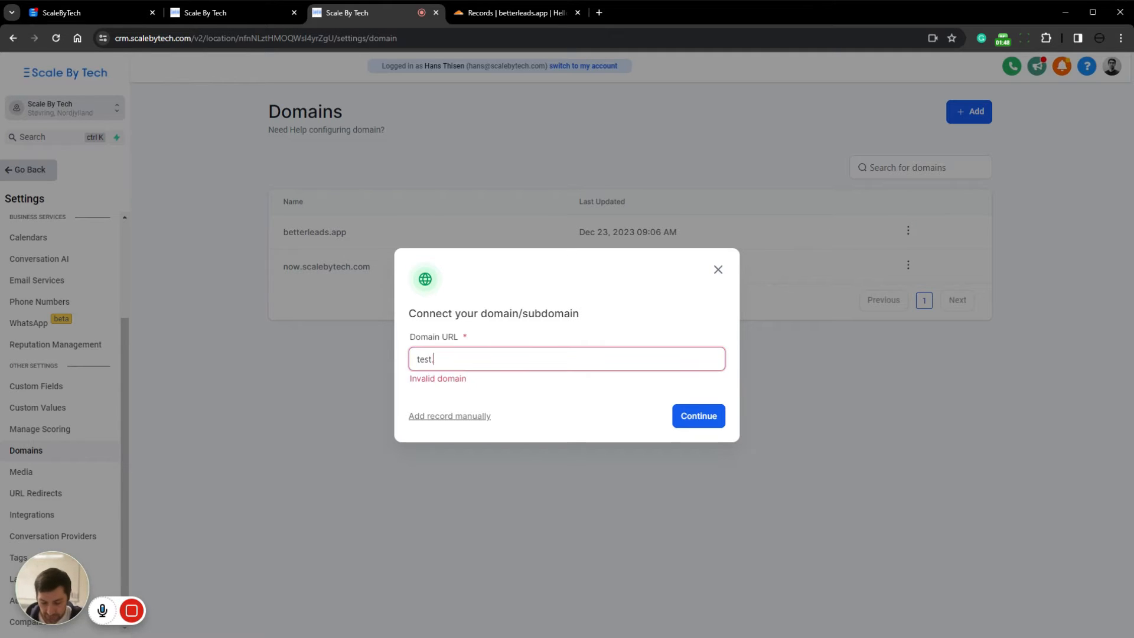
type("betterleads.app")
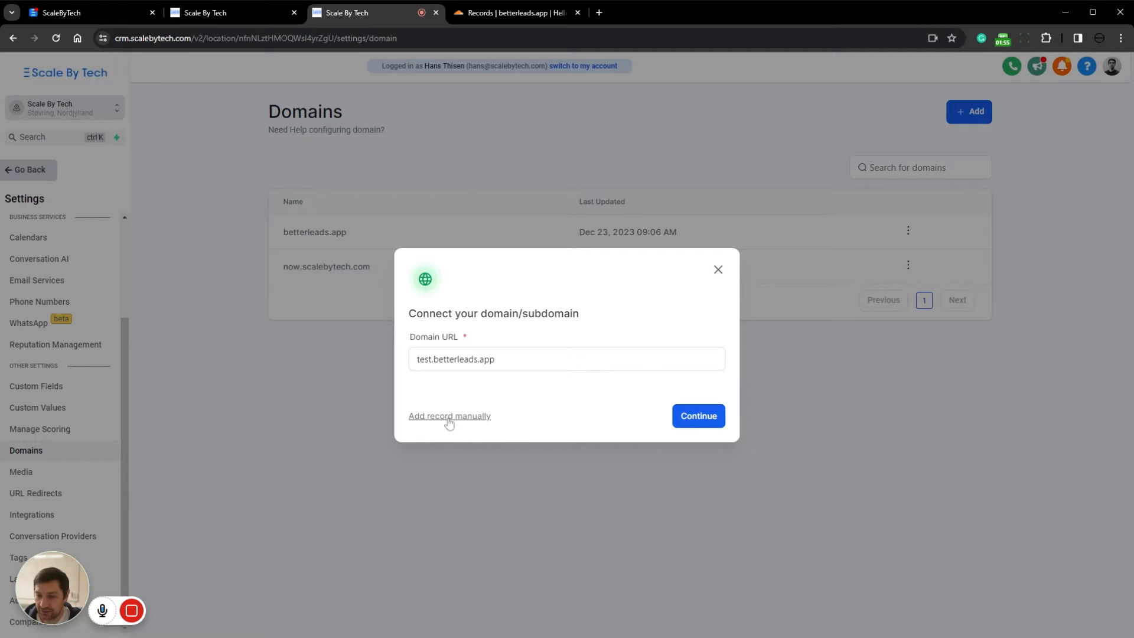
left_click(710, 419)
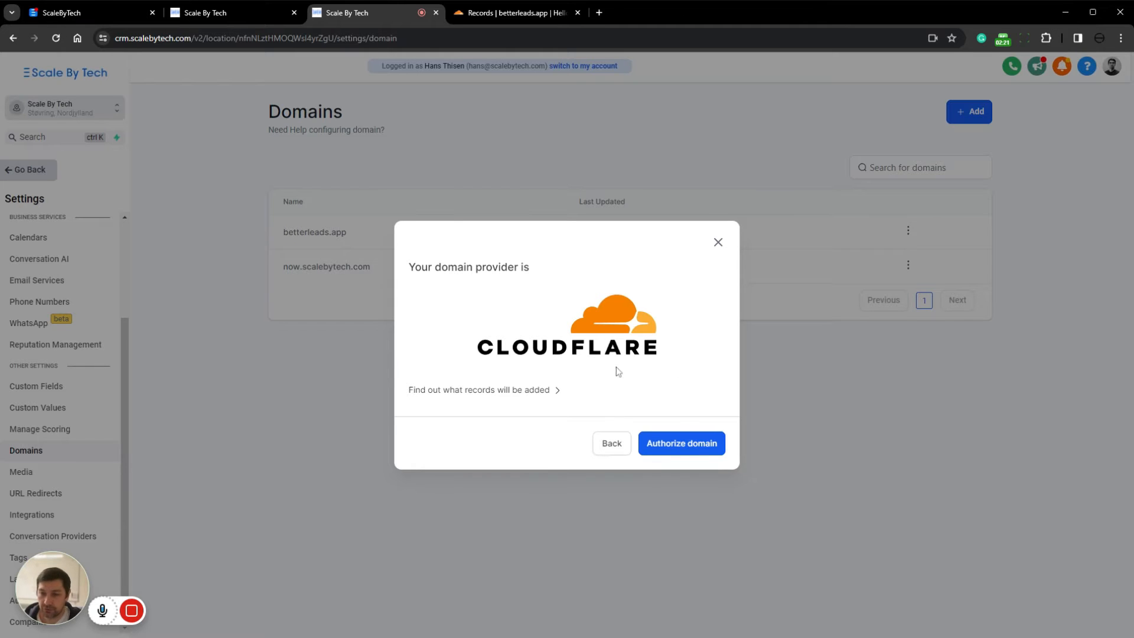
left_click(691, 449)
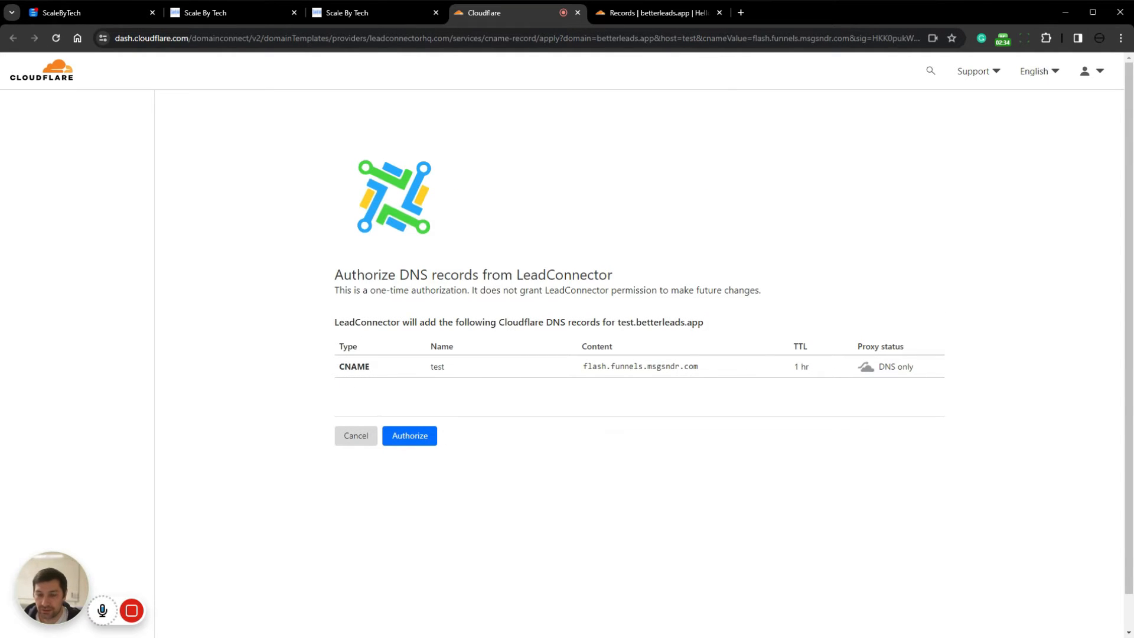
Review the name, content and proxy status of the proposed CNAME record for test.betterleads.app and authorize it
left_click_drag(339, 366, 451, 369)
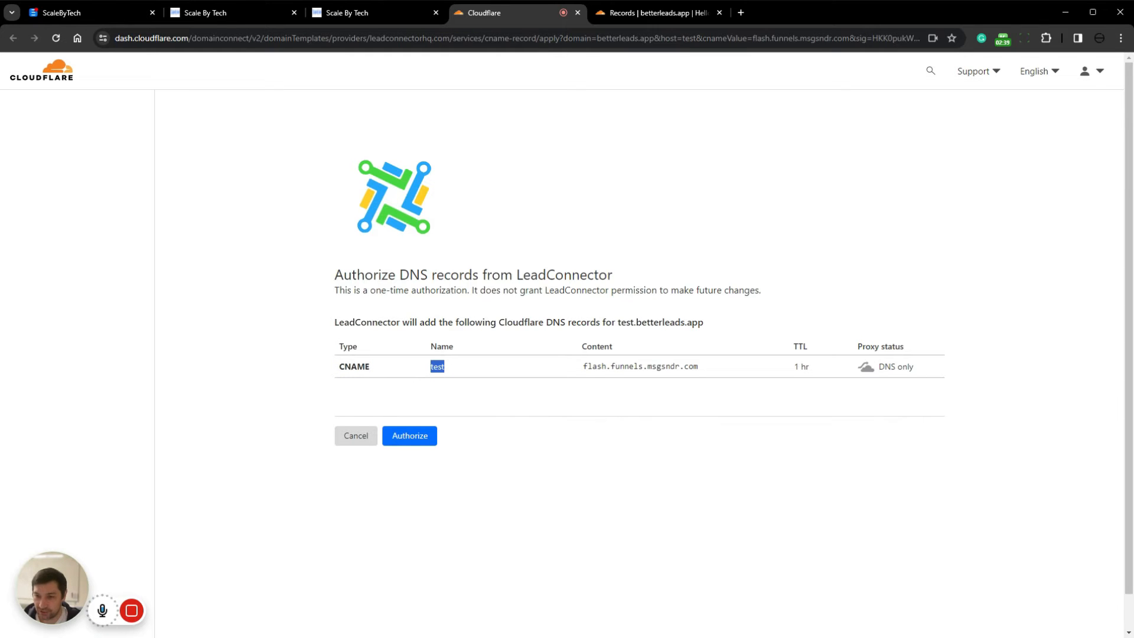
left_click_drag(583, 370, 710, 370)
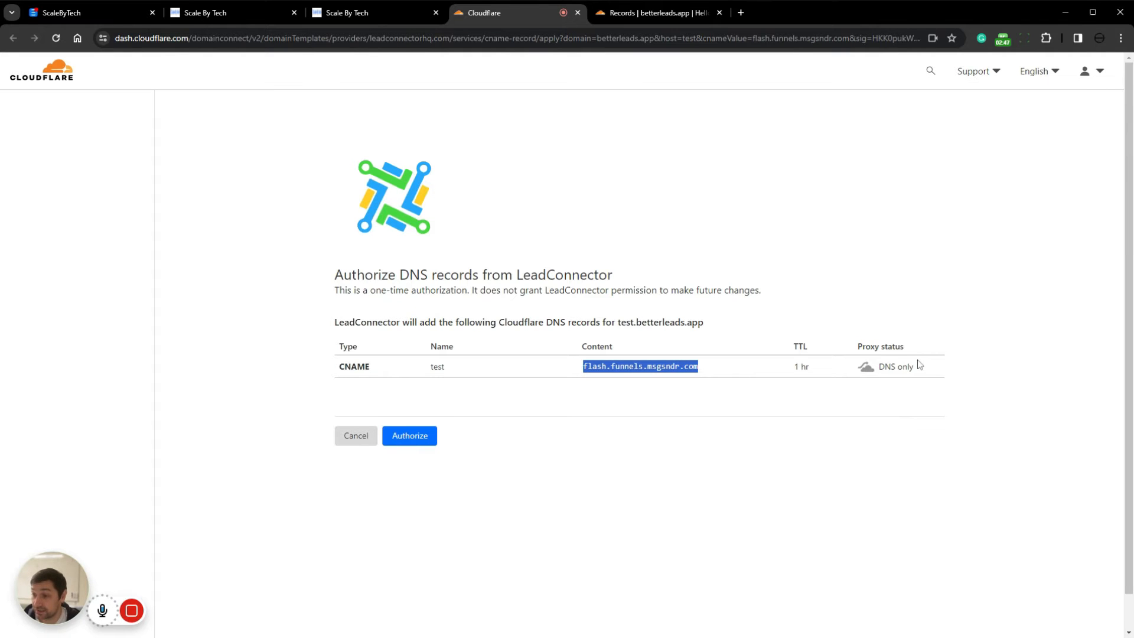
left_click_drag(919, 367, 878, 367)
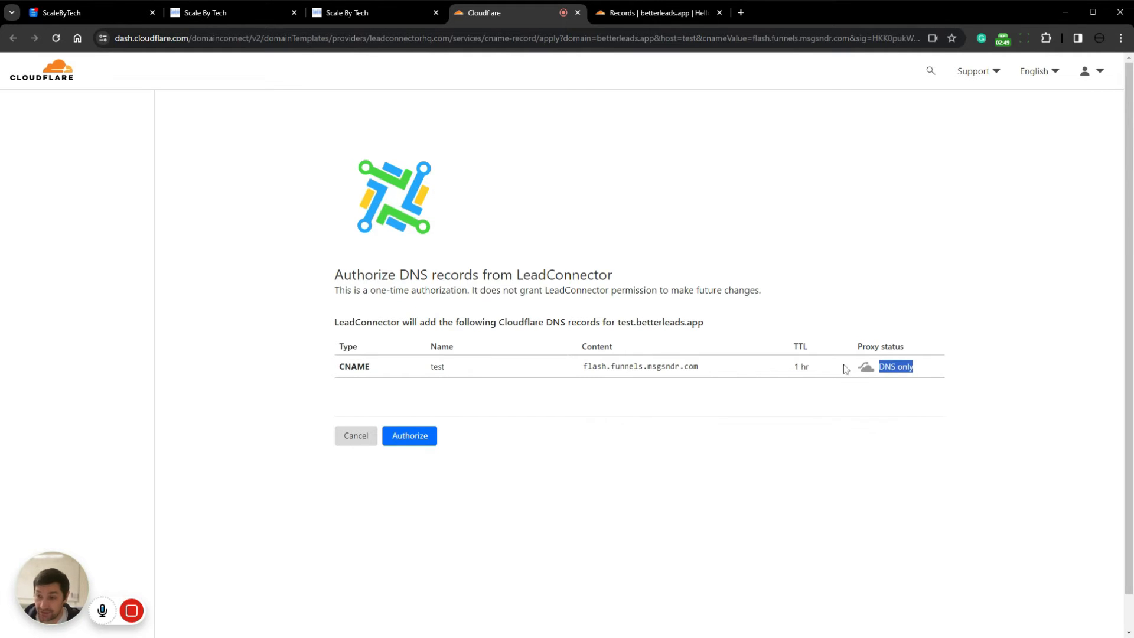
left_click(814, 433)
left_click(408, 436)
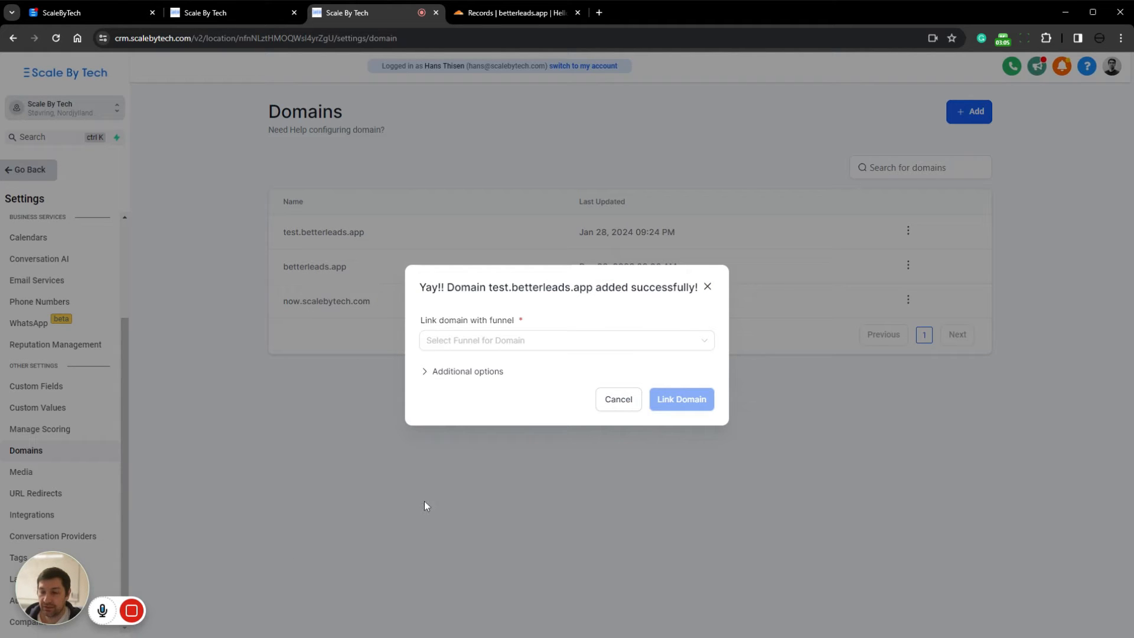
Examine the available funnels and the default 404/error page choices for linking test.betterleads.app
left_click(548, 343)
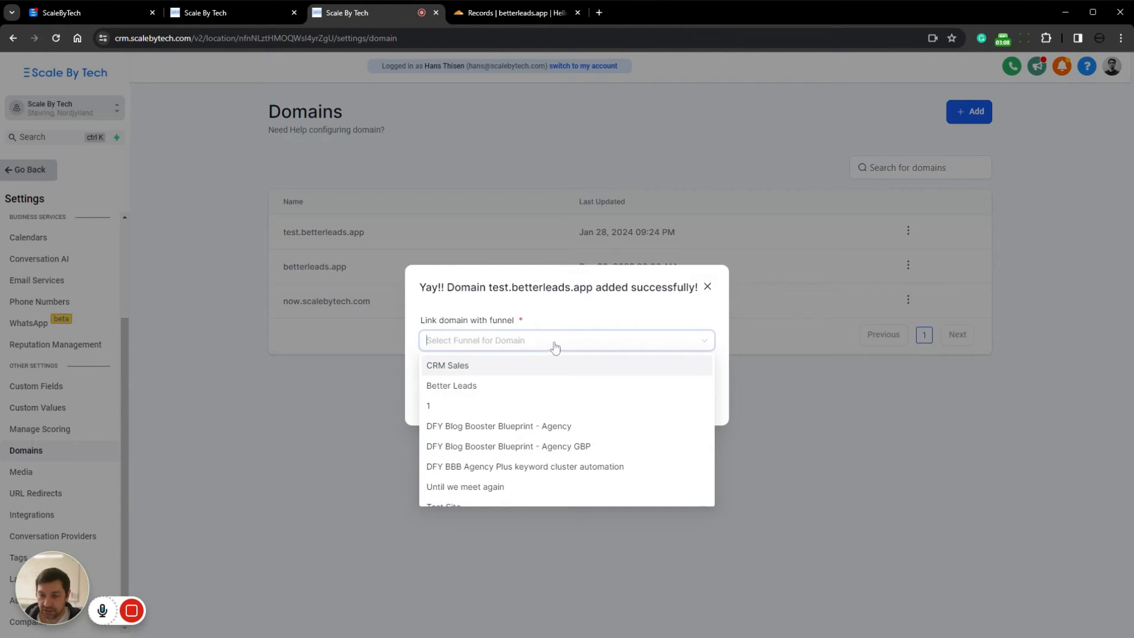
scroll(625, 410, "down", 1)
scroll(595, 413, "up", 1)
left_click(549, 320)
left_click(460, 372)
left_click(598, 386)
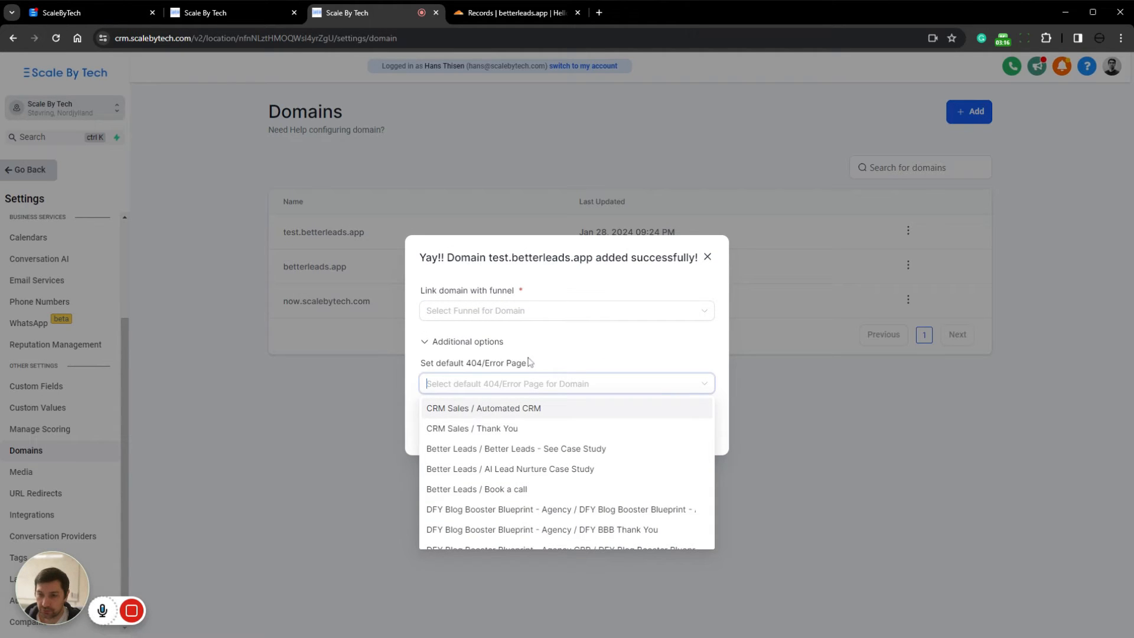
left_click(463, 341)
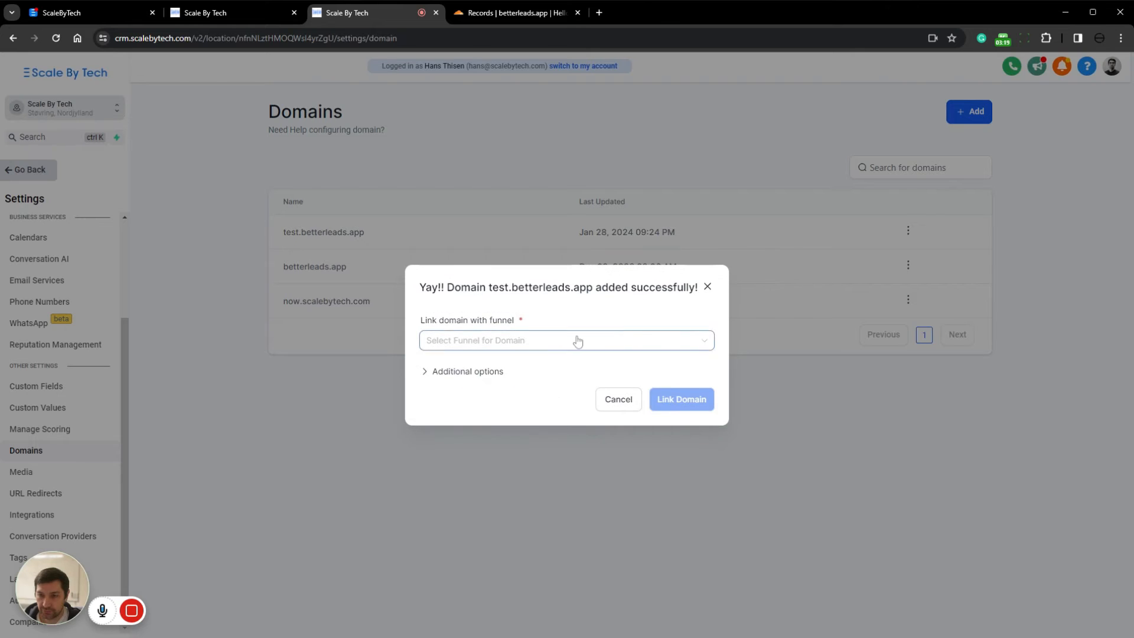
left_click(578, 341)
left_click(444, 406)
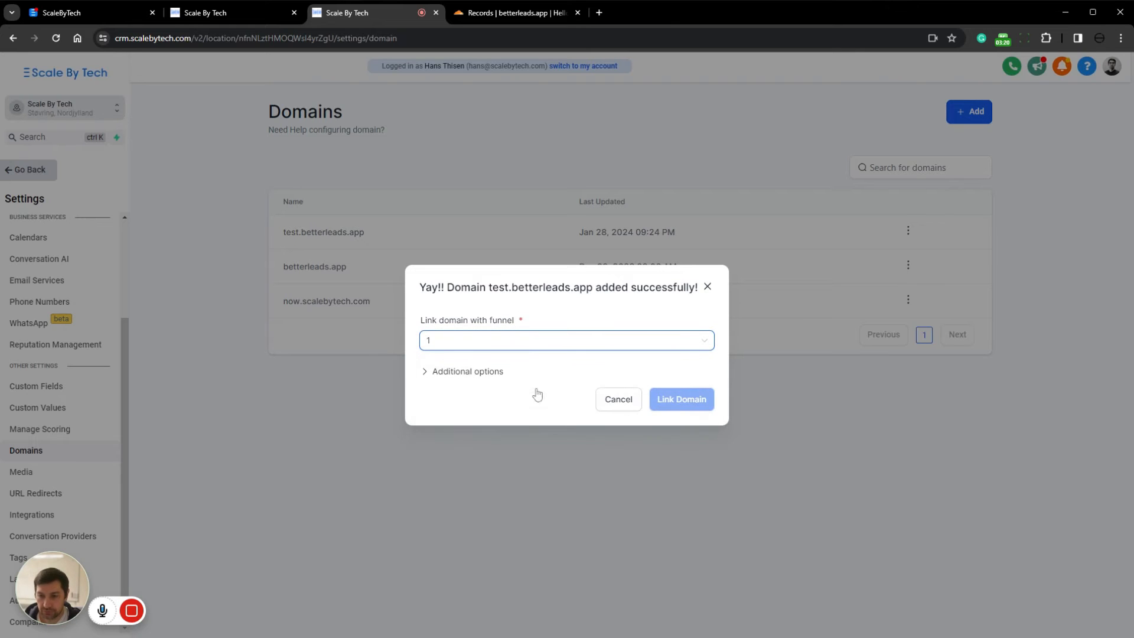
left_click(682, 373)
left_click(633, 383)
left_click(589, 411)
left_click(671, 385)
Link test.betterleads.app with the Better Leads funnel, using Better Leads - See Case Study as the default funnel step
left_click(600, 314)
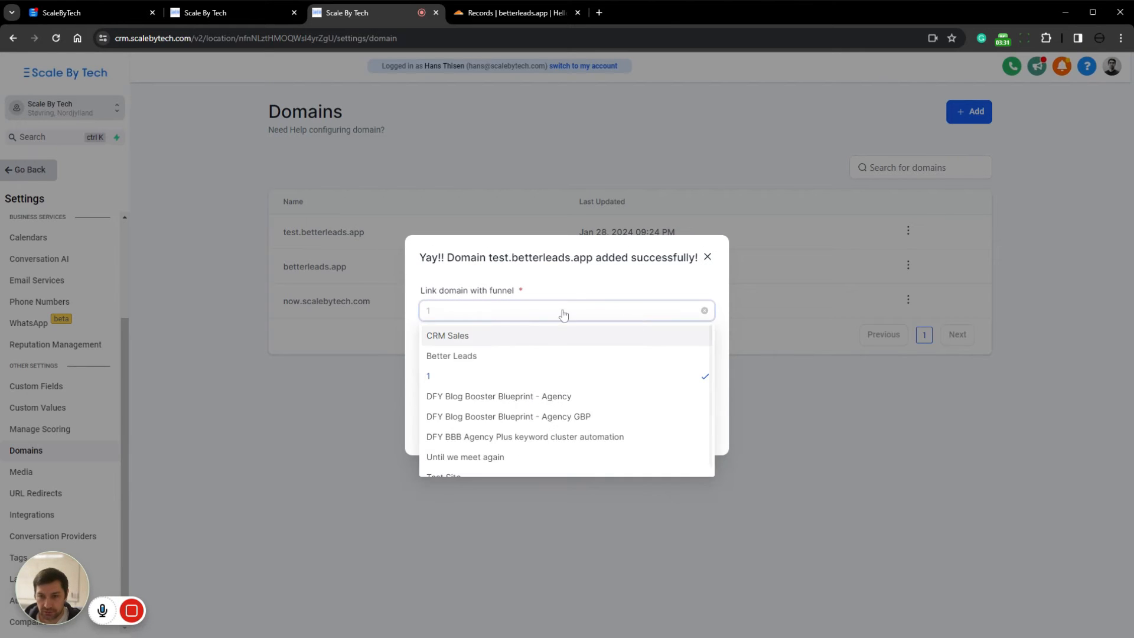
left_click(490, 356)
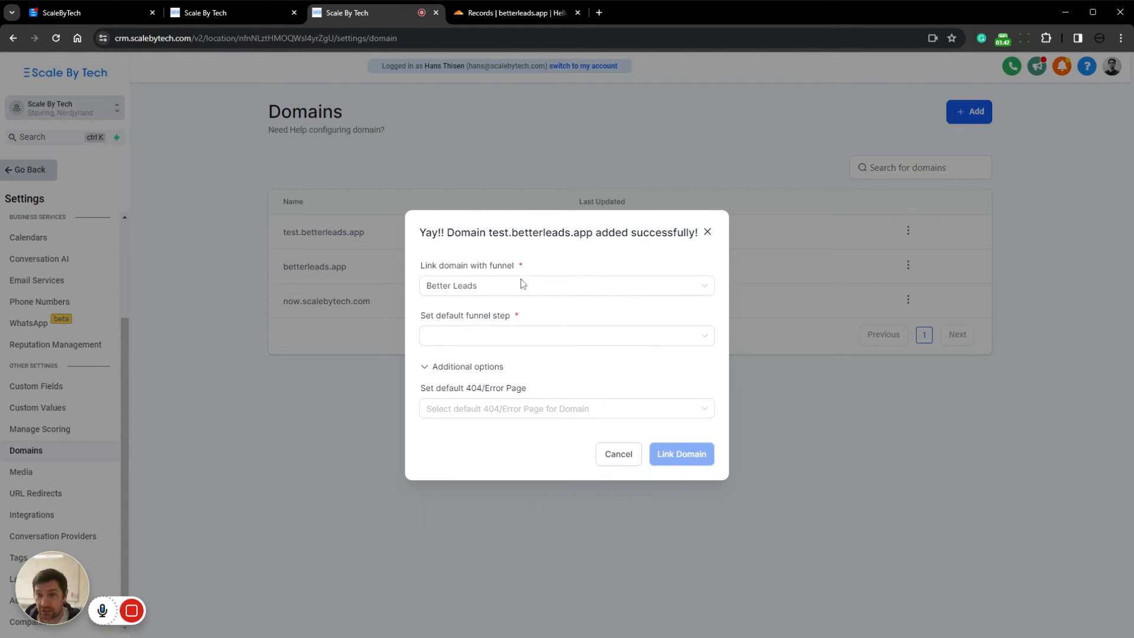
left_click(525, 337)
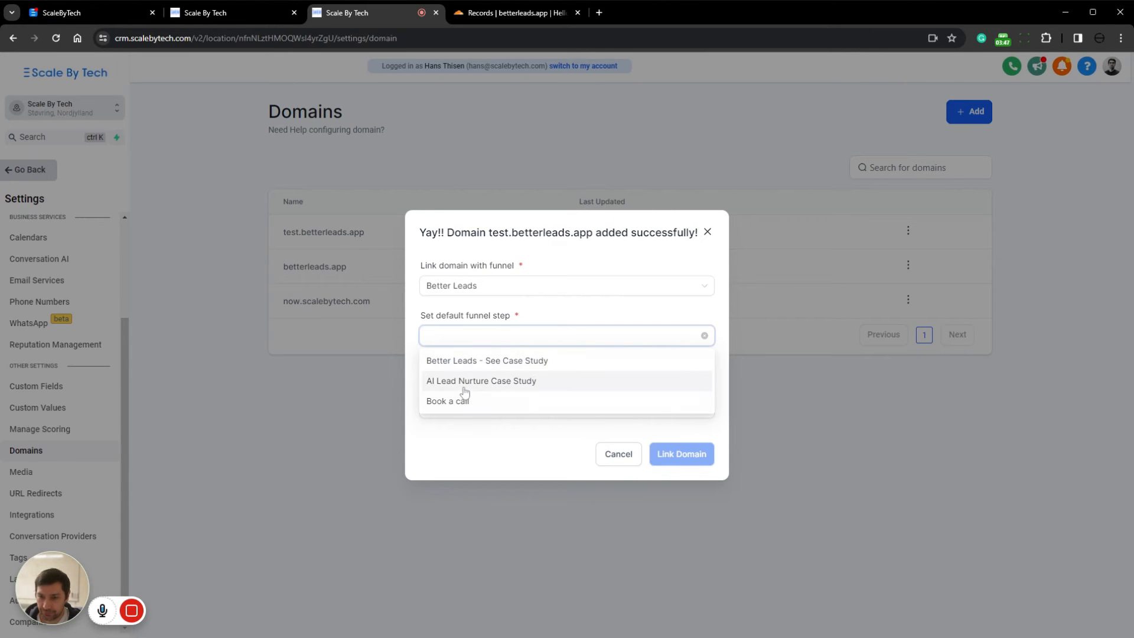
left_click(512, 362)
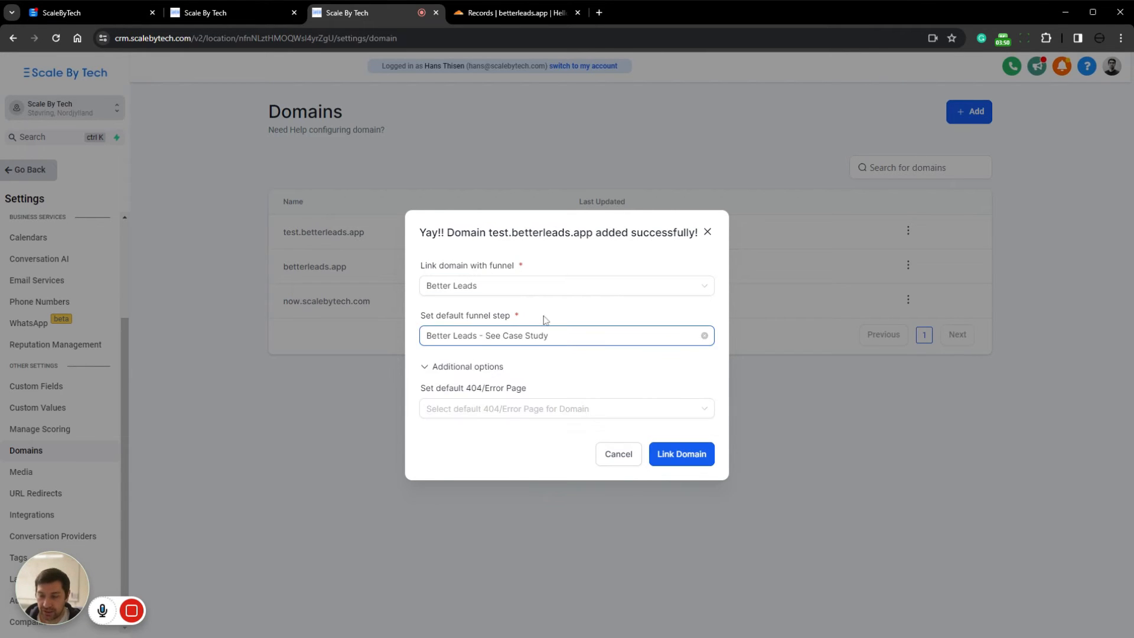
left_click(691, 459)
Examine the default page setting of test.betterleads.app in its edit dialog and close it without changes
left_click(907, 231)
left_click(817, 255)
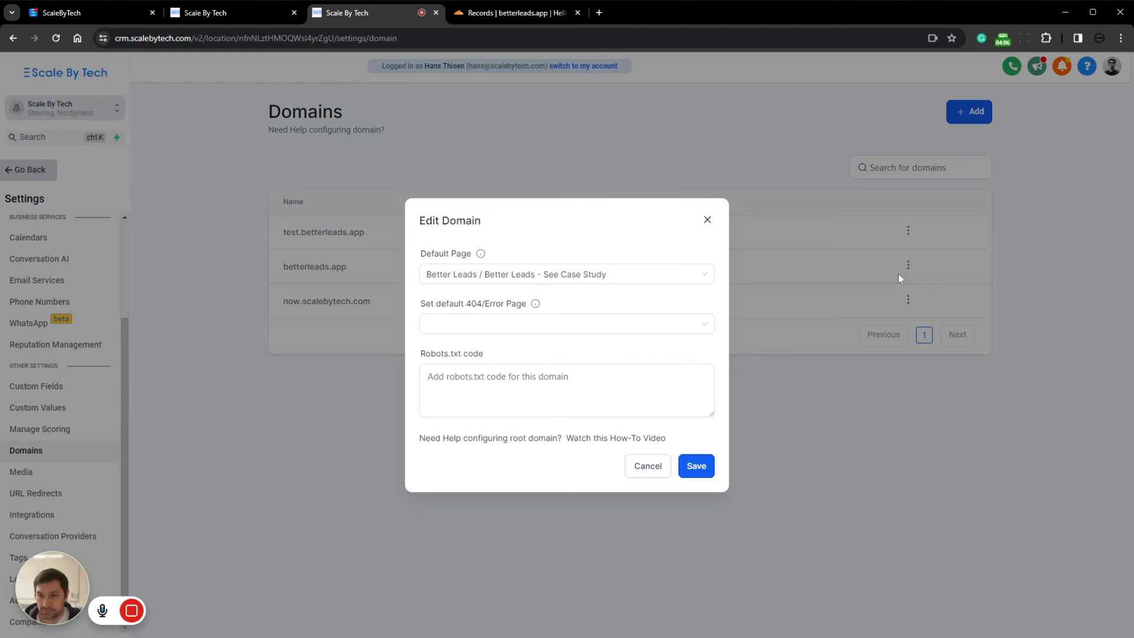
left_click(707, 220)
left_click_drag(273, 236, 378, 236)
left_click(908, 230)
left_click(896, 273)
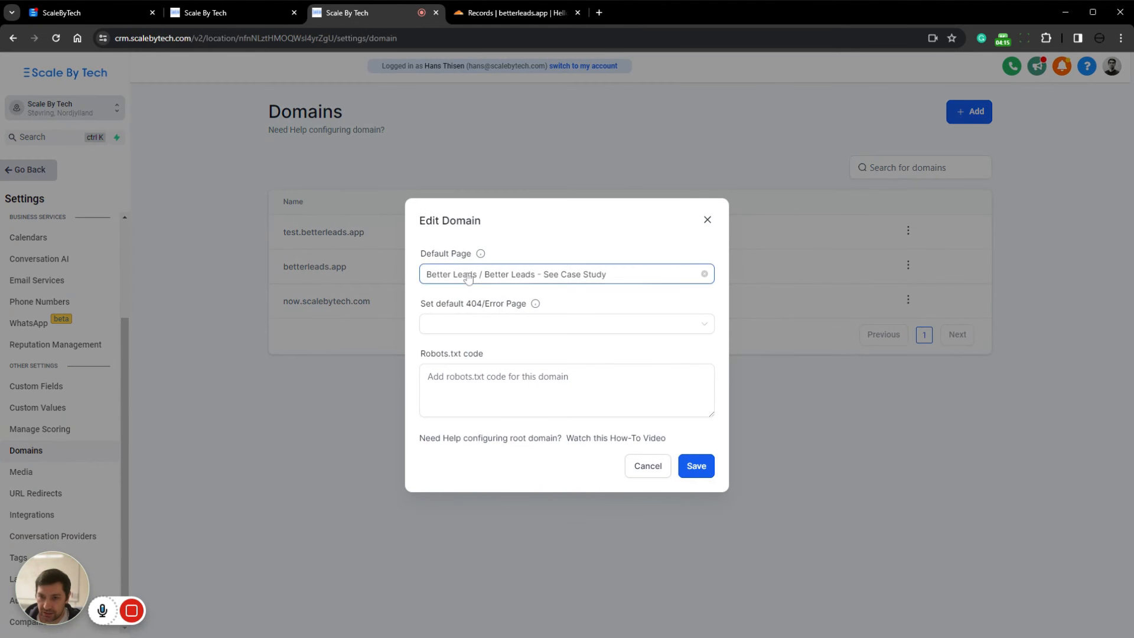
left_click(579, 276)
left_click(564, 244)
left_click(232, 429)
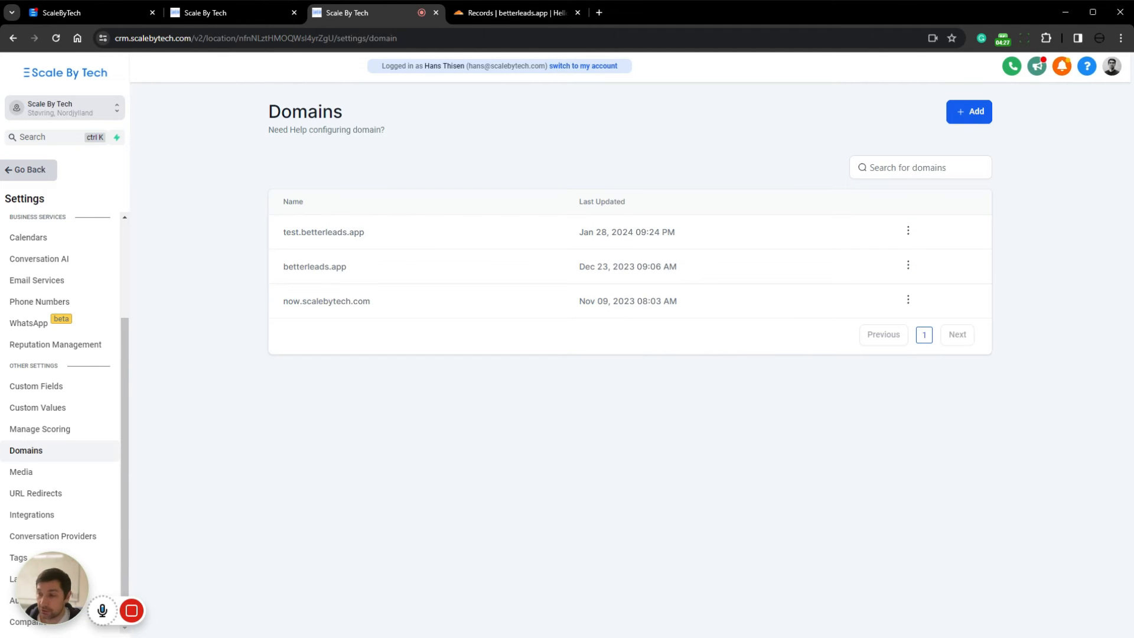
Start adding the domain test2.betterleads.app and choose to set up its DNS record manually
left_click(969, 111)
left_click(460, 361)
type("test2.")
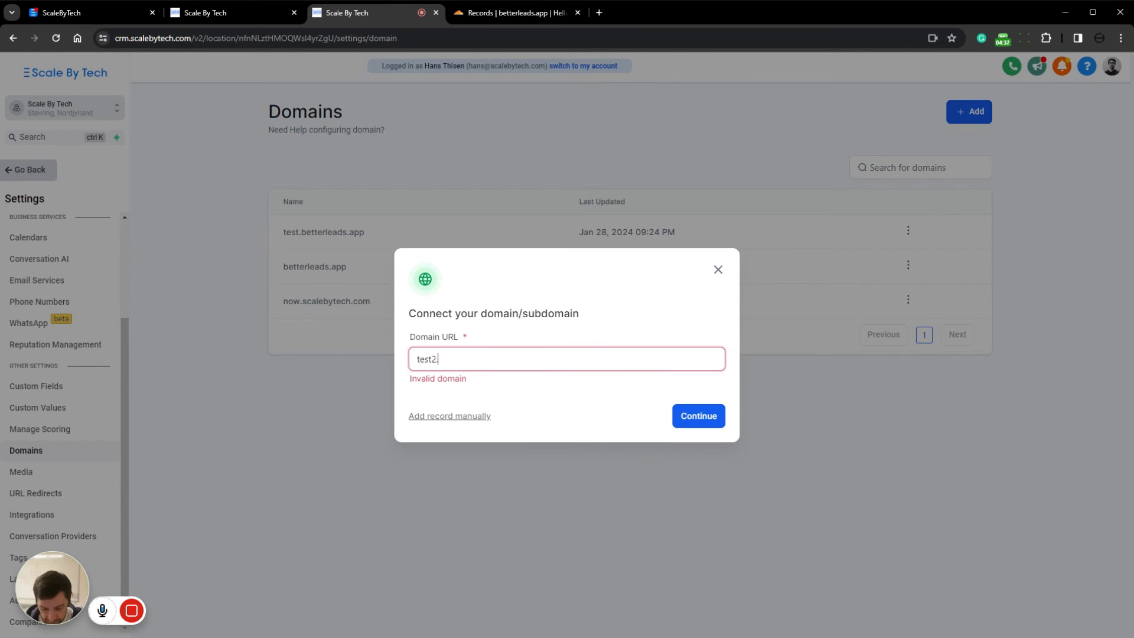
type("betterleads.app")
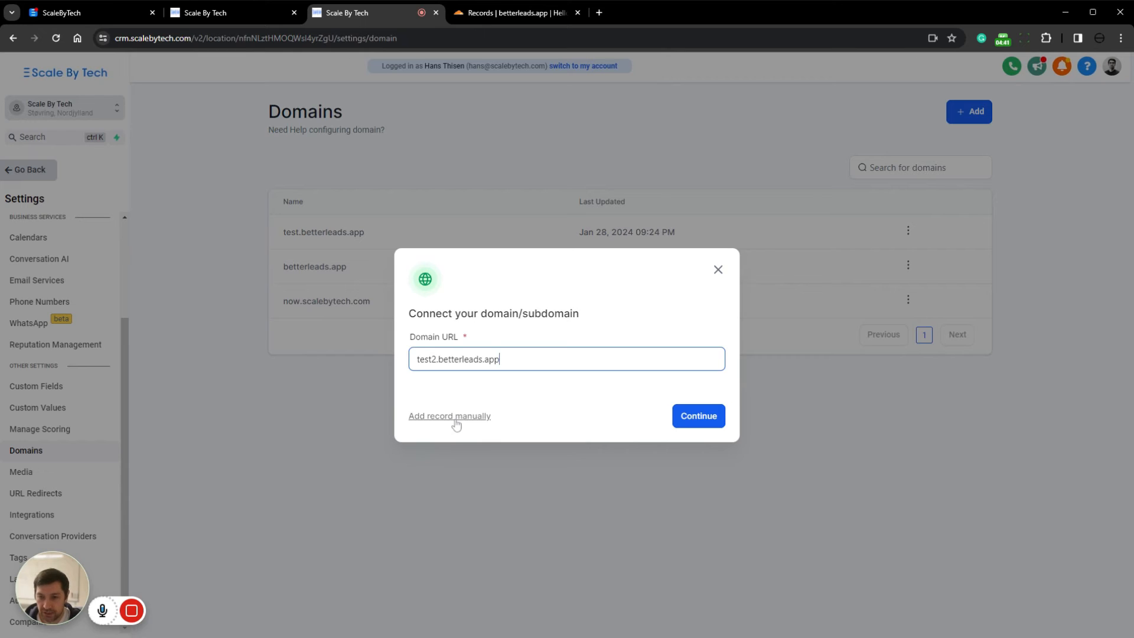
left_click(455, 418)
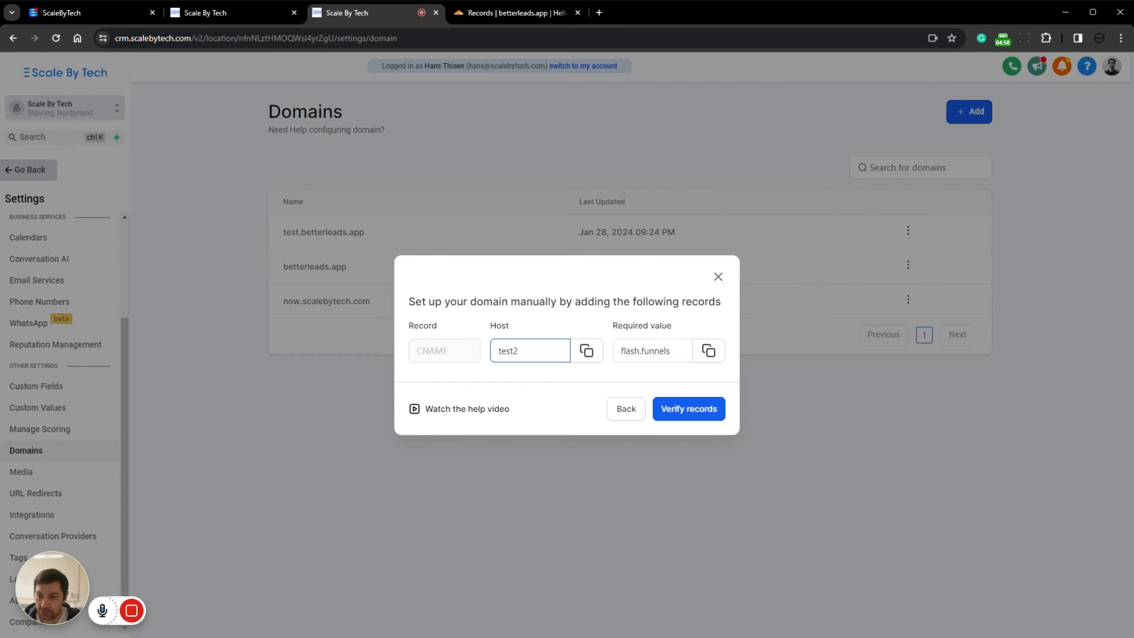
Copy the host value, reload the betterleads.app DNS records in Cloudflare, and start a CNAME record named test2
left_click(586, 350)
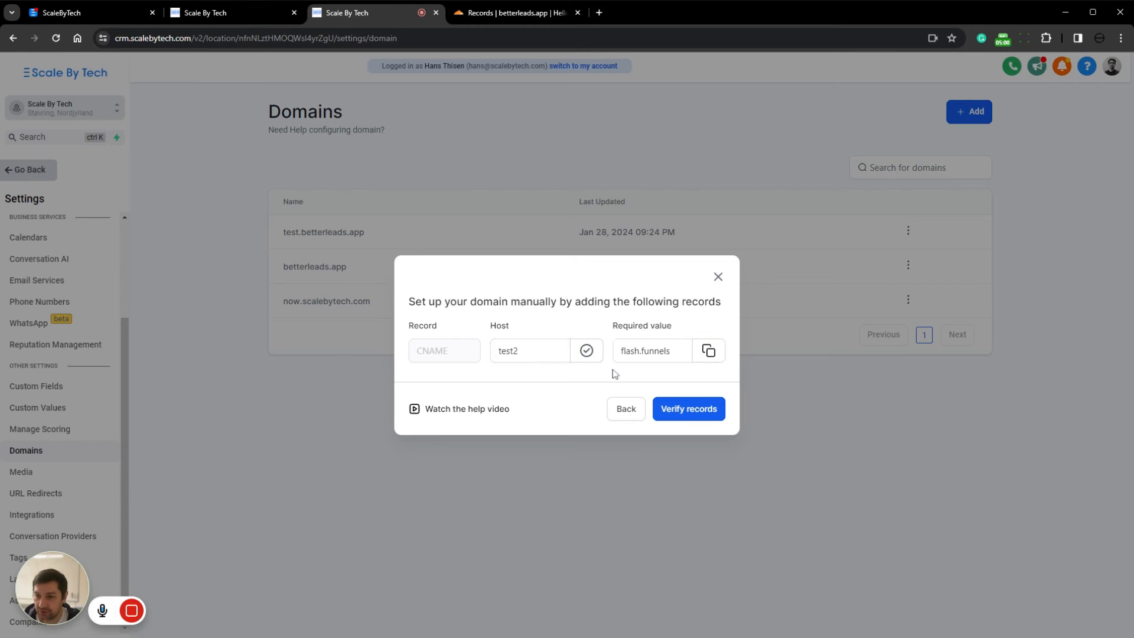
left_click(482, 16)
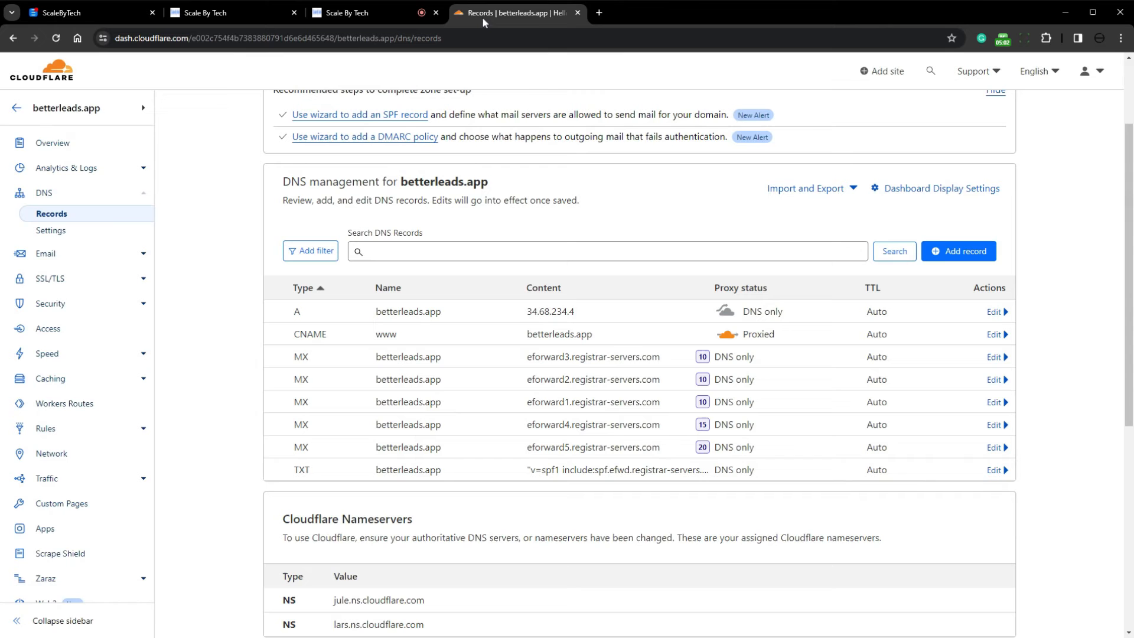
left_click(61, 39)
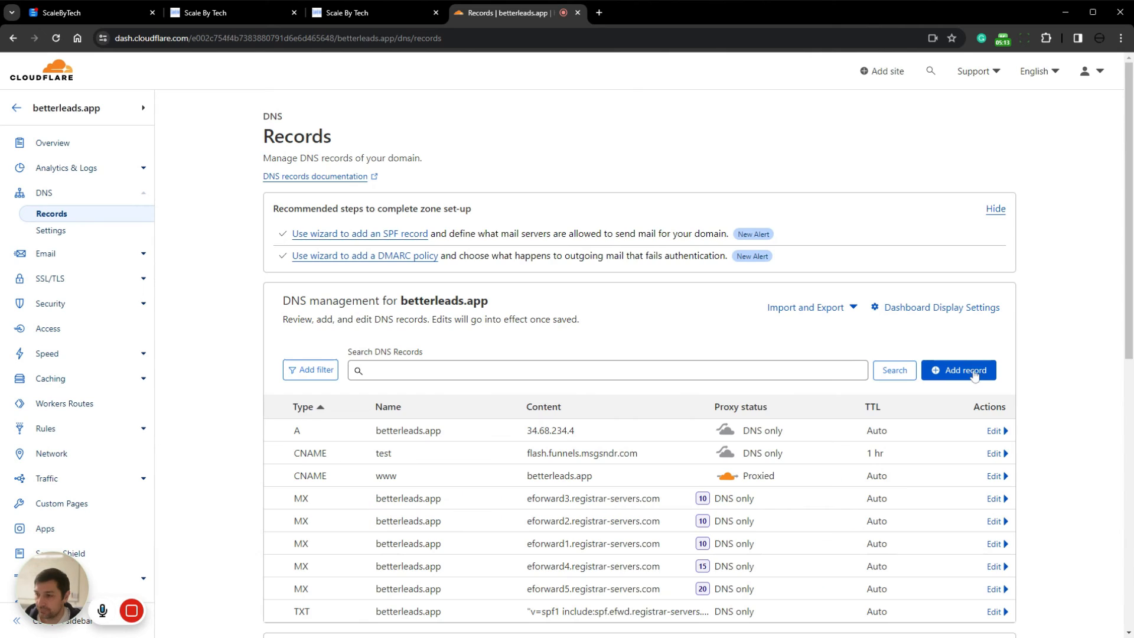
left_click(971, 374)
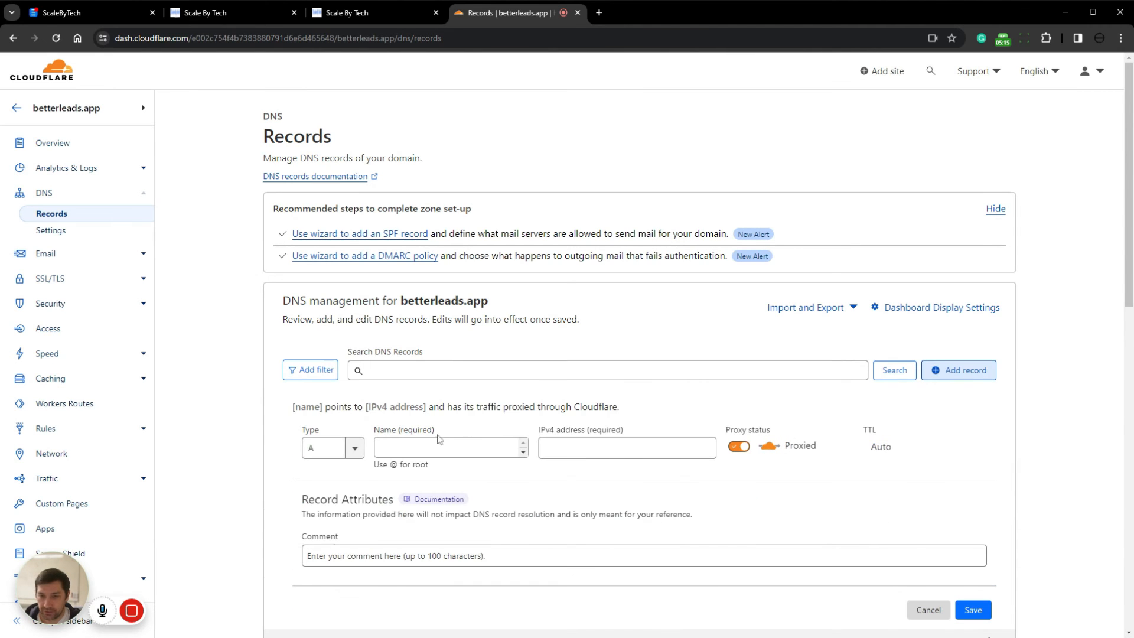
left_click(354, 448)
left_click(340, 559)
type("test2")
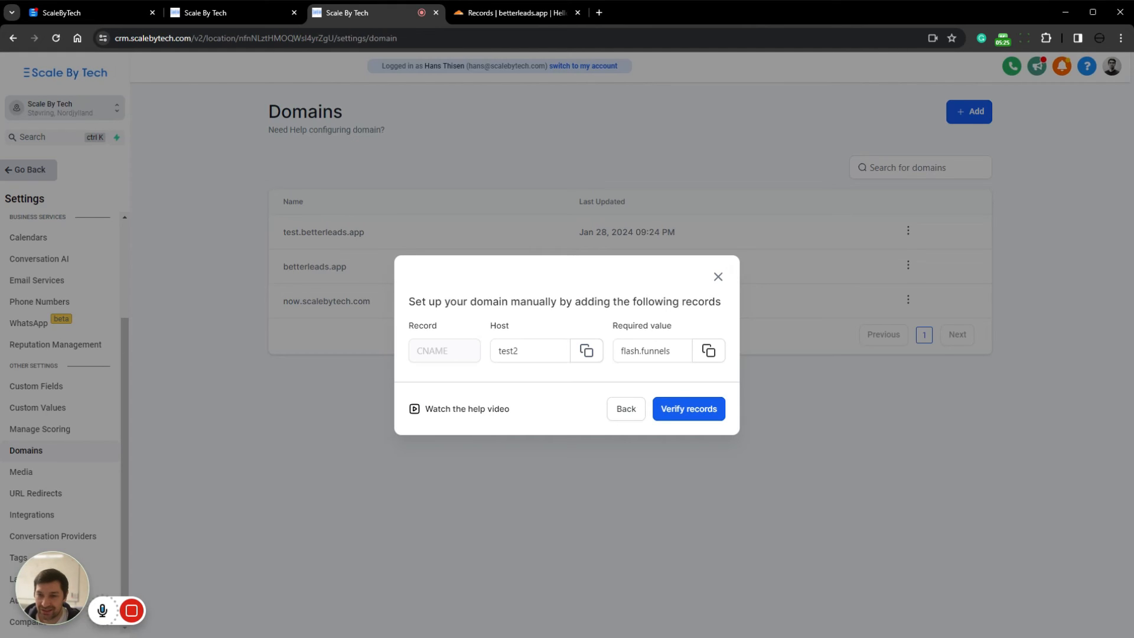
Copy the required value from the CRM's manual setup dialog and enter flash.funnels.msgsndr.com as the test2 CNAME target in Cloudflare
left_click_drag(489, 325, 518, 328)
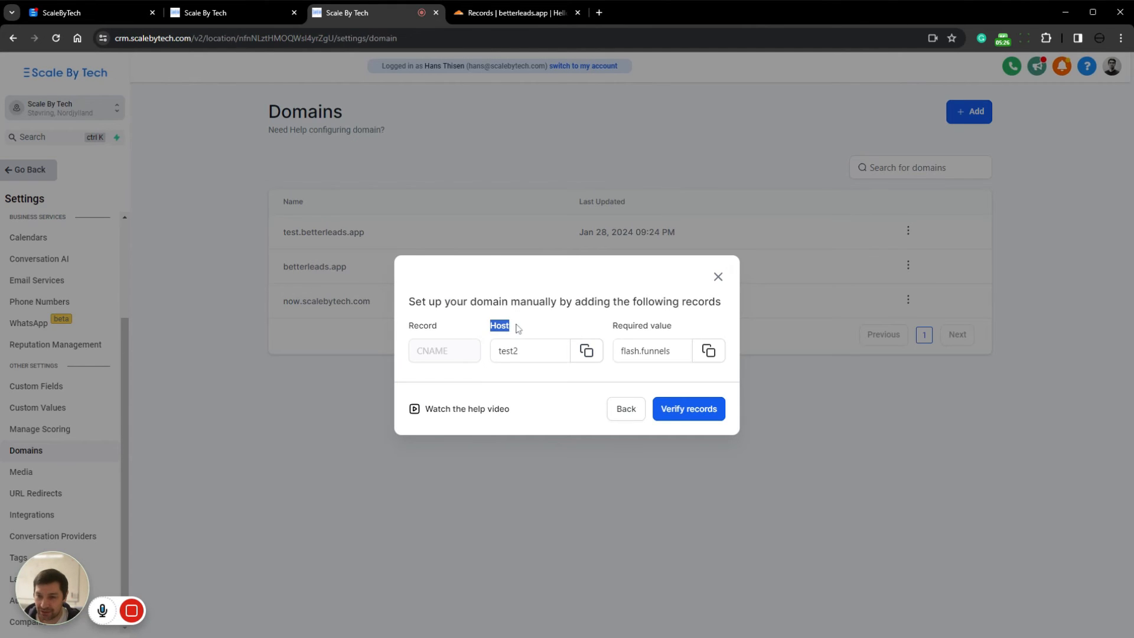
left_click(708, 350)
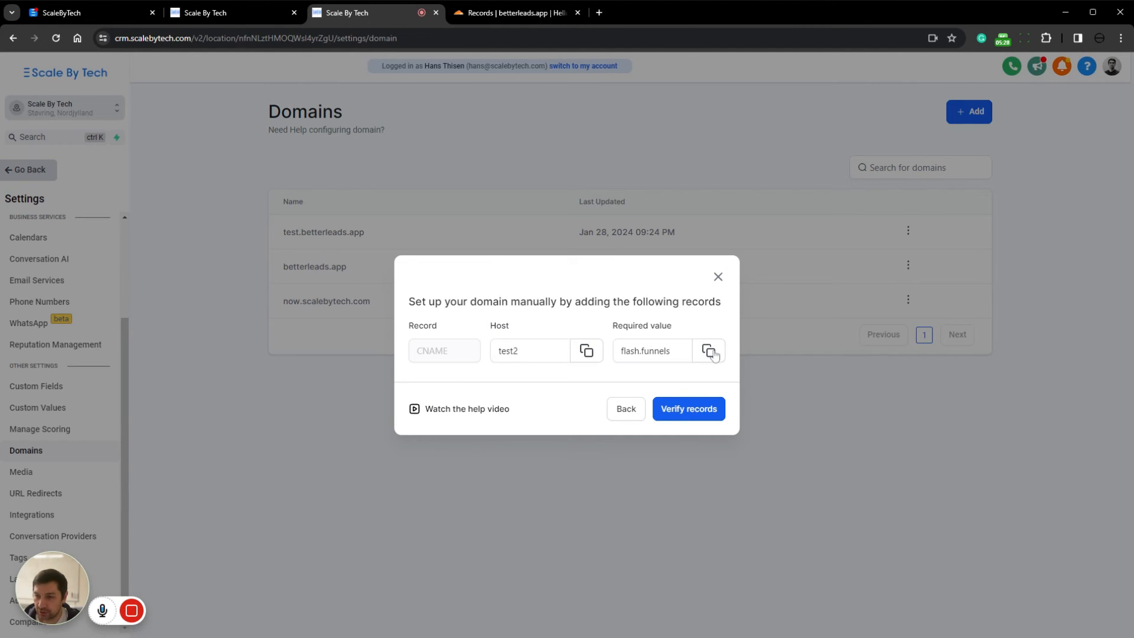
key("ctrl+Tab")
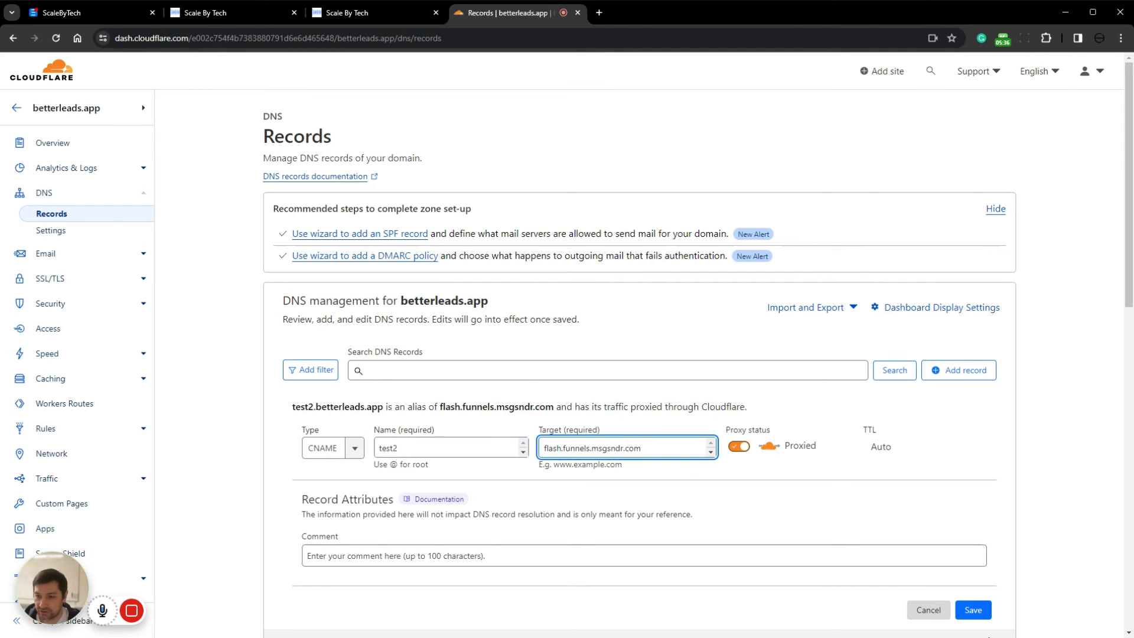
key("ctrl+a")
key("ctrl+v")
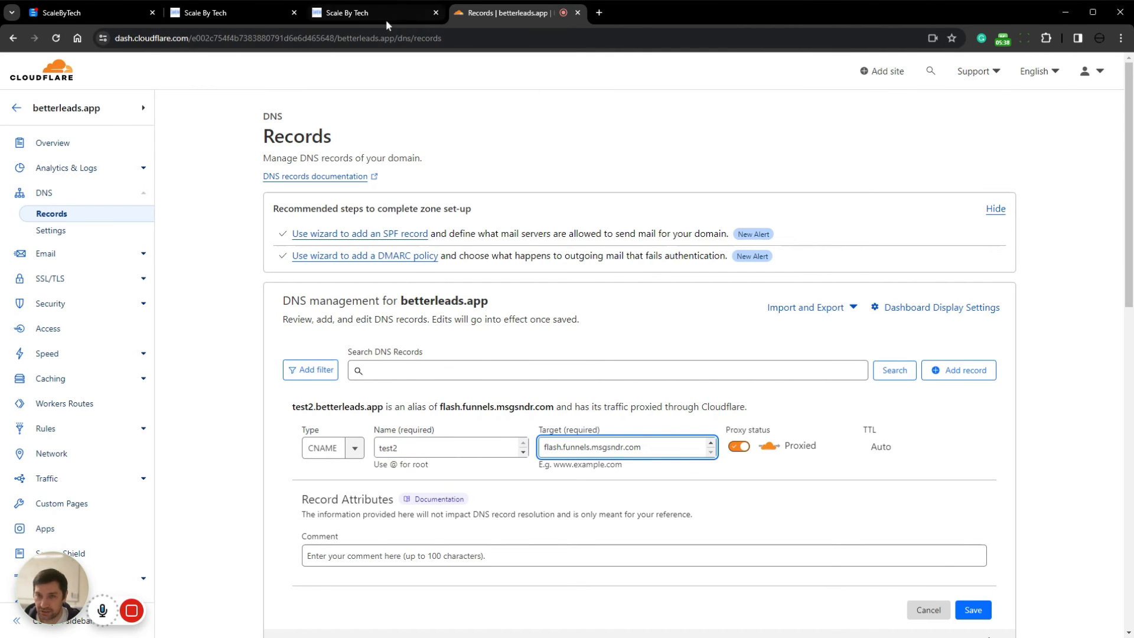
left_click(366, 13)
left_click(711, 351)
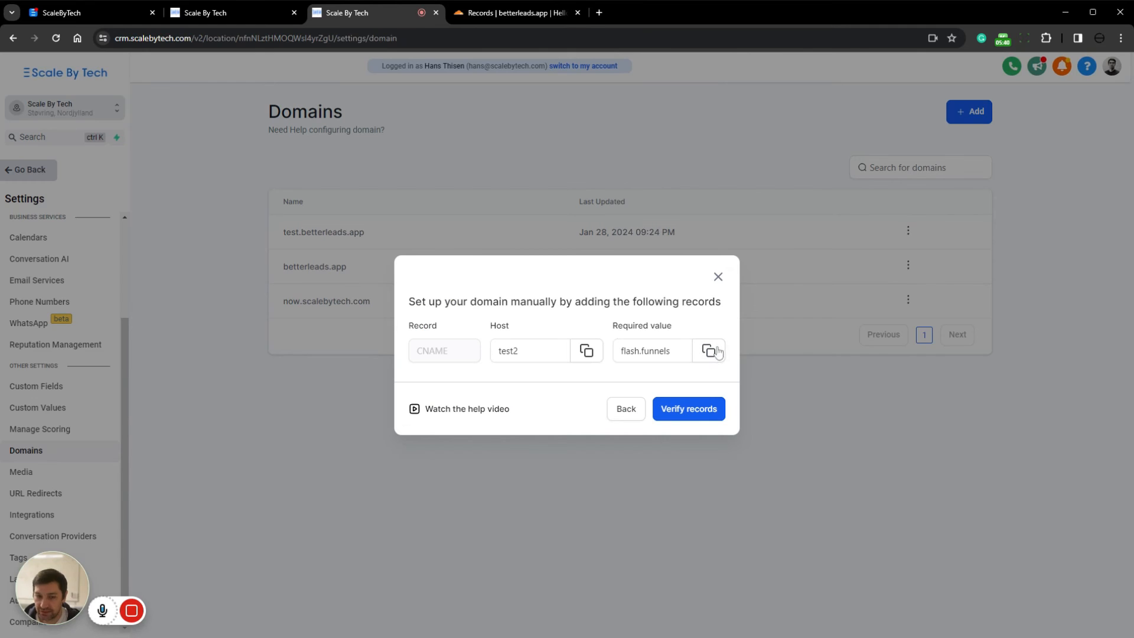
left_click(532, 12)
Set the test2 record to DNS only with TTL on Auto and save it
left_click(736, 450)
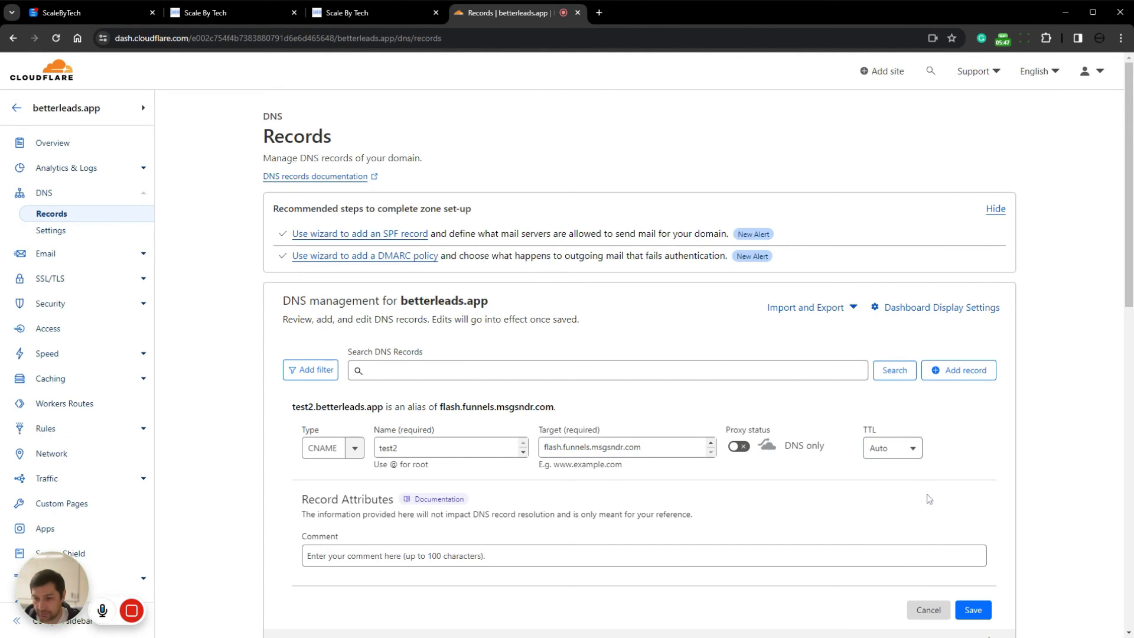
left_click(910, 450)
left_click_drag(917, 494, 926, 534)
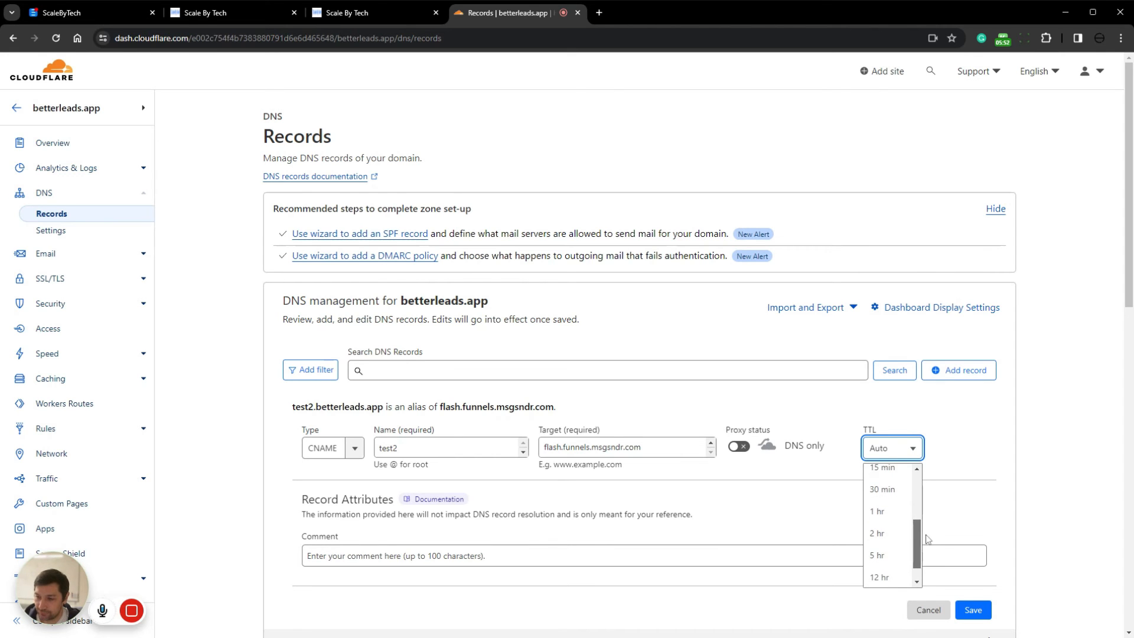
left_click(900, 483)
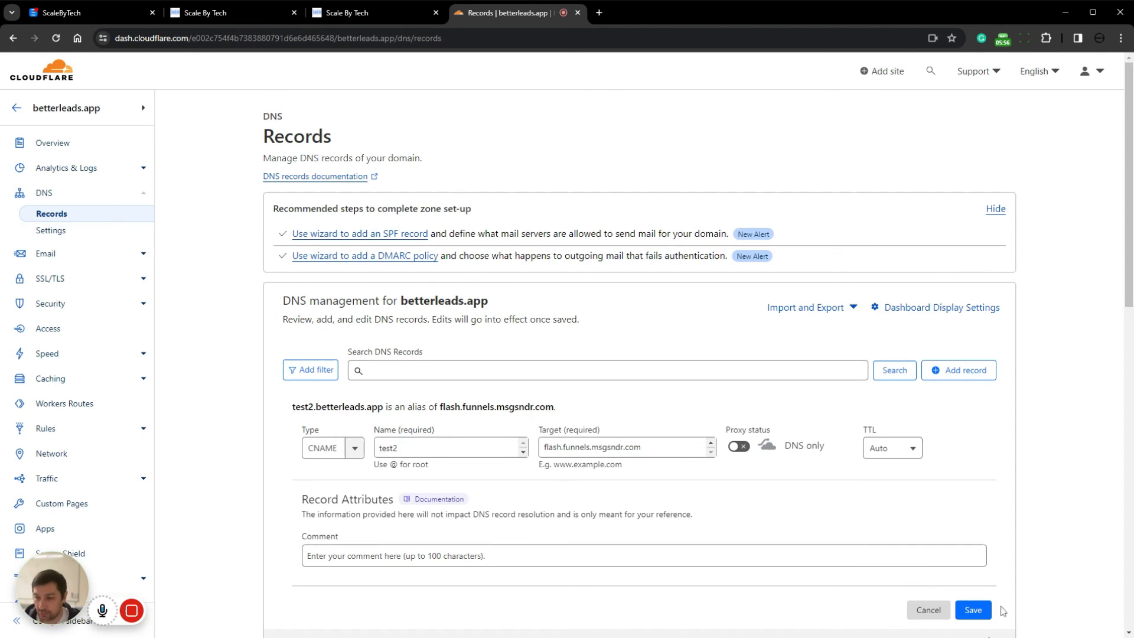
left_click(973, 609)
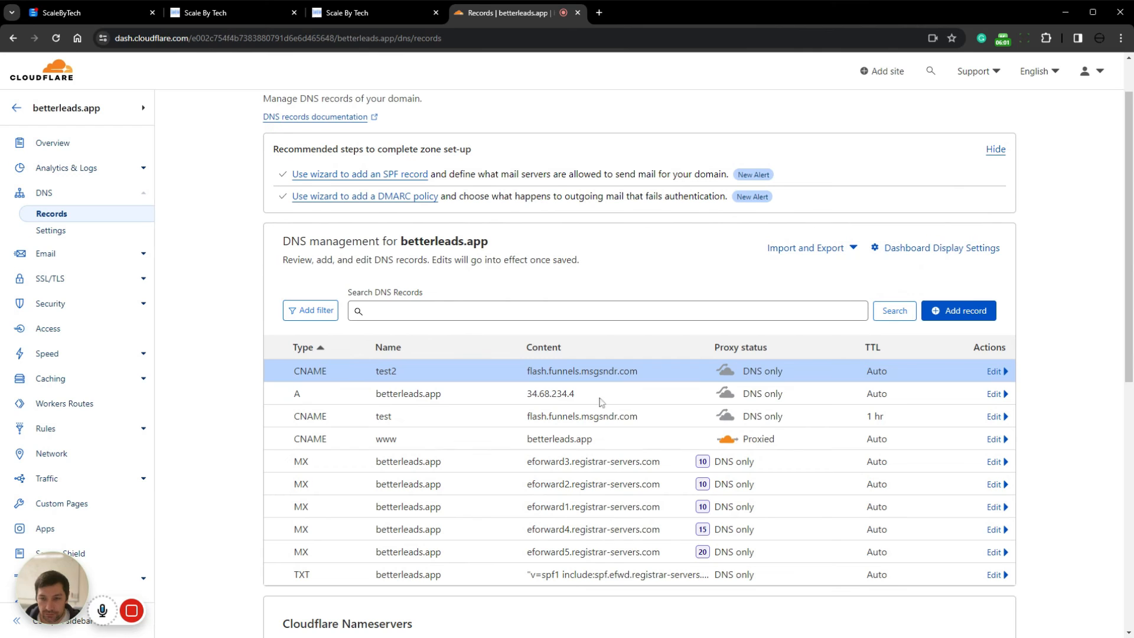
Compare the names and contents of the test and test2 CNAME records and examine the betterleads.app A record
left_click_drag(640, 418, 523, 419)
left_click_drag(377, 419, 388, 417)
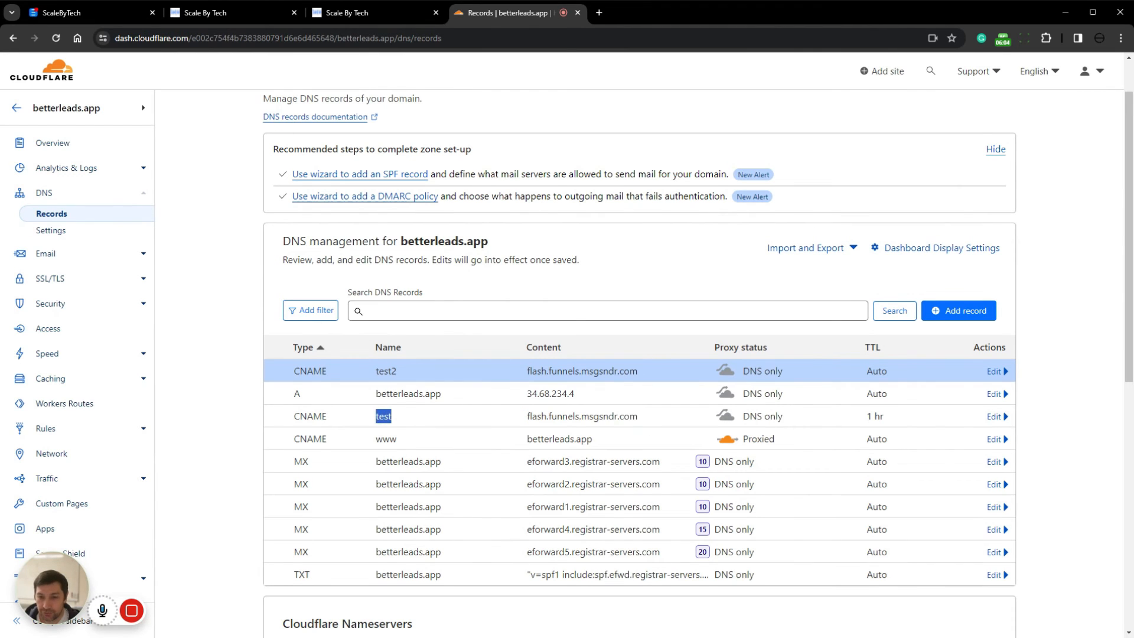
left_click_drag(526, 418, 655, 423)
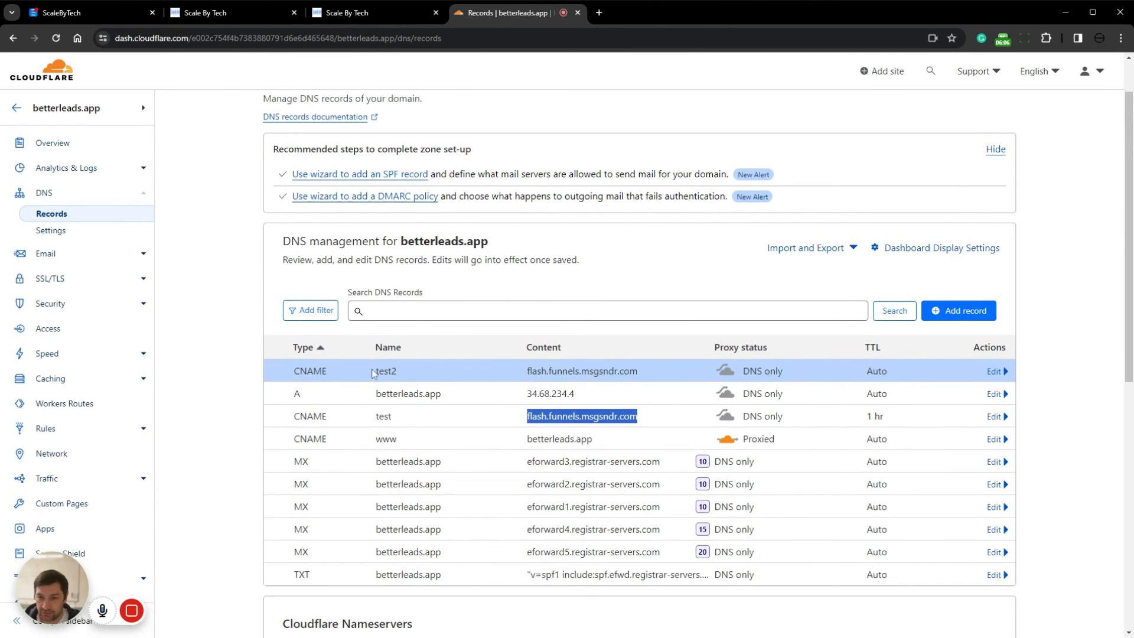
left_click_drag(373, 373, 397, 372)
left_click_drag(524, 372, 646, 372)
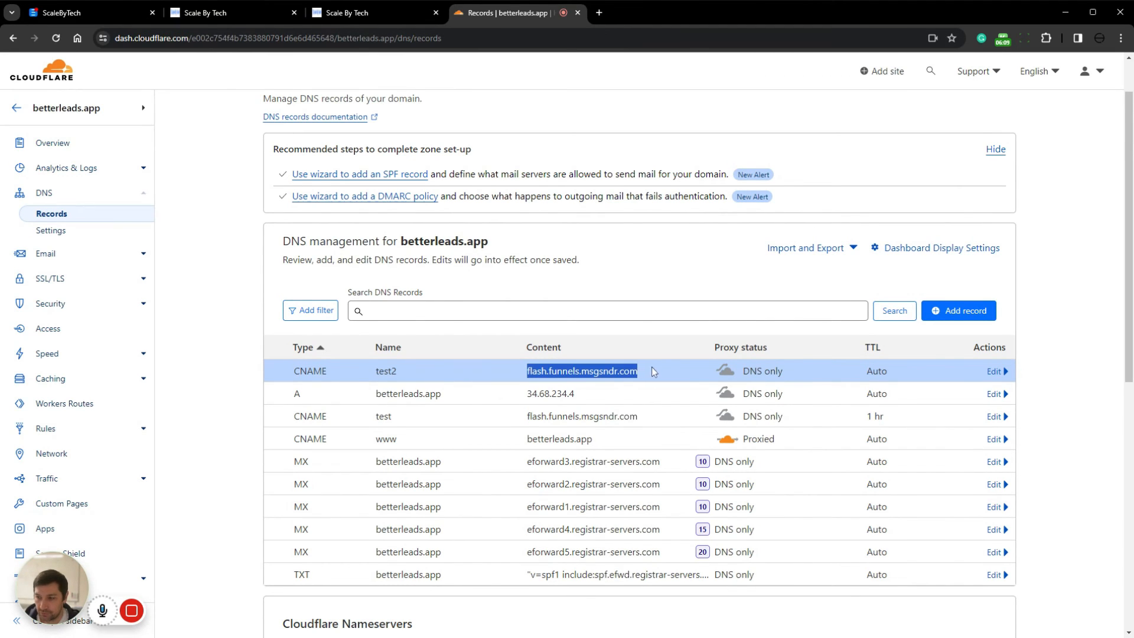
left_click(684, 373)
left_click_drag(440, 393, 371, 396)
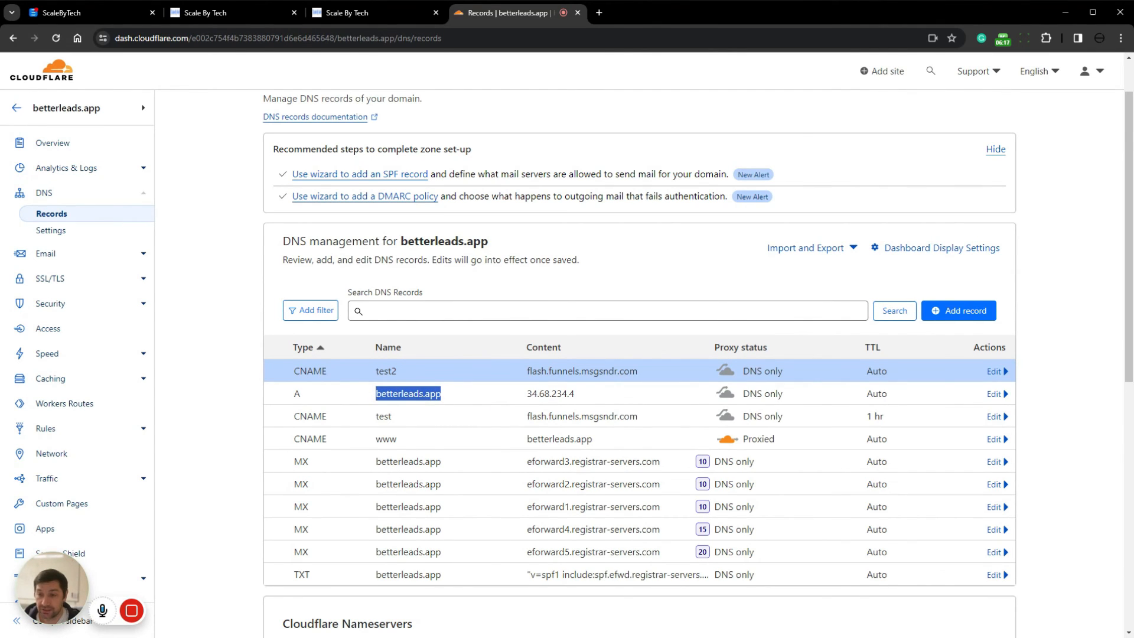
left_click(328, 429)
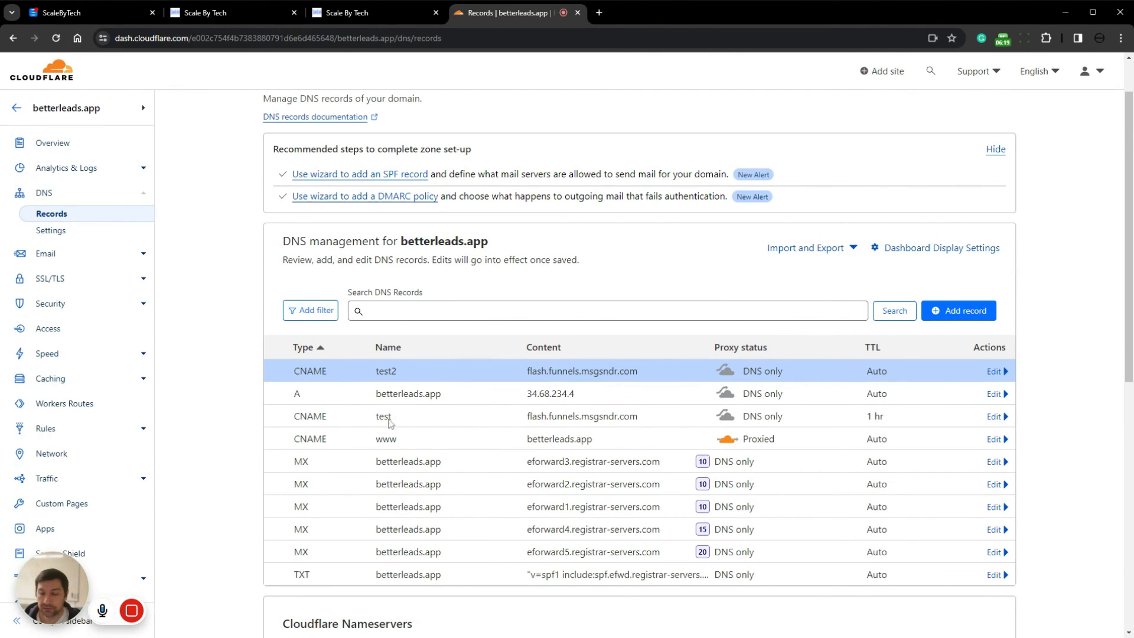
Return to the CRM's domain setup and verify the DNS records for test2.betterleads.app
left_click(358, 14)
left_click(691, 413)
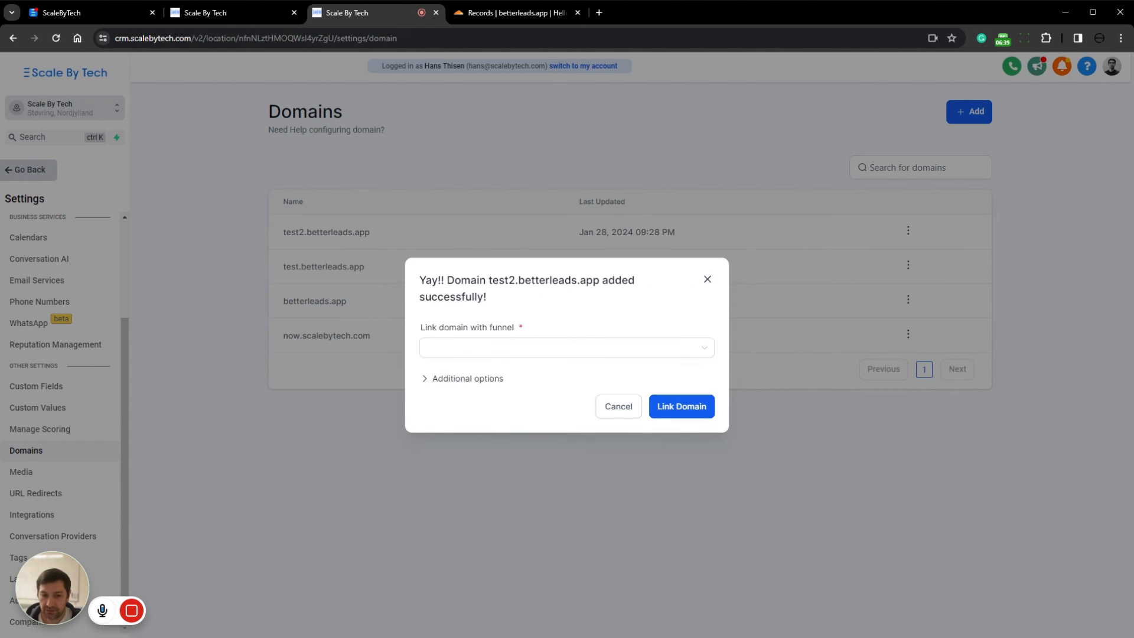
left_click_drag(420, 281, 519, 282)
left_click(594, 293)
Link test2.betterleads.app with the Better Leads funnel, using Better Leads - See Case Study as the default funnel step
left_click(593, 352)
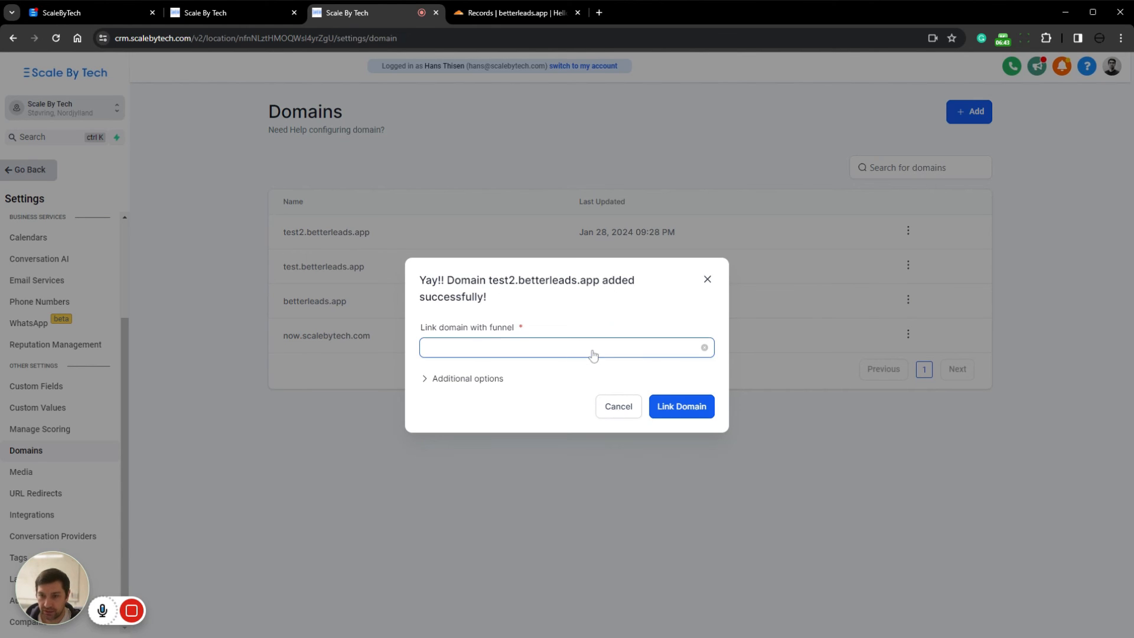
left_click(592, 352)
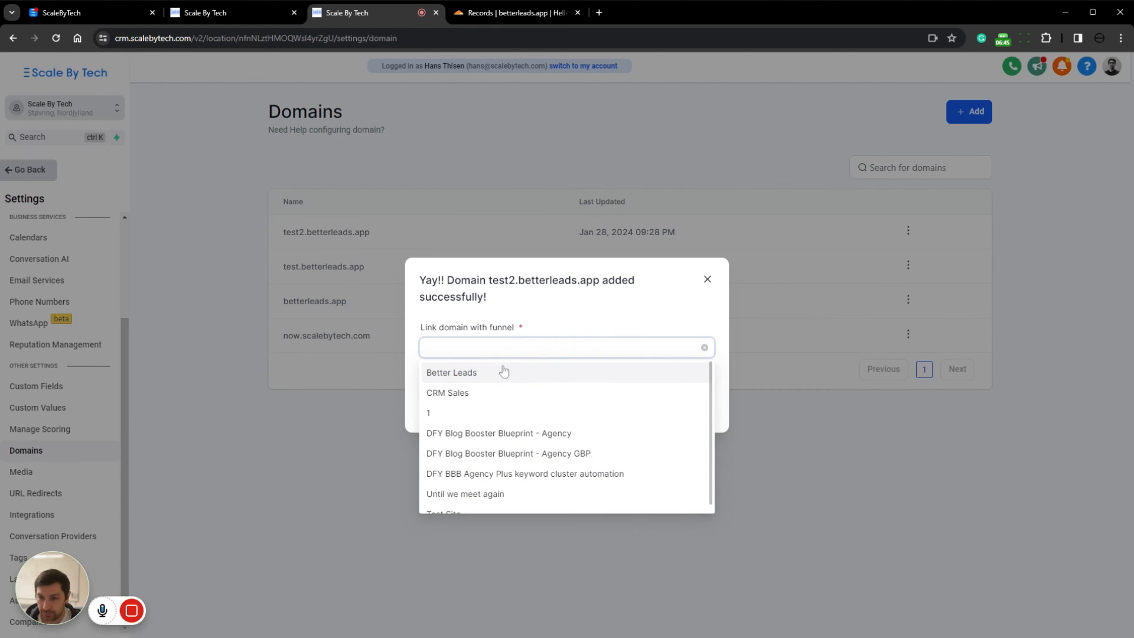
left_click(454, 373)
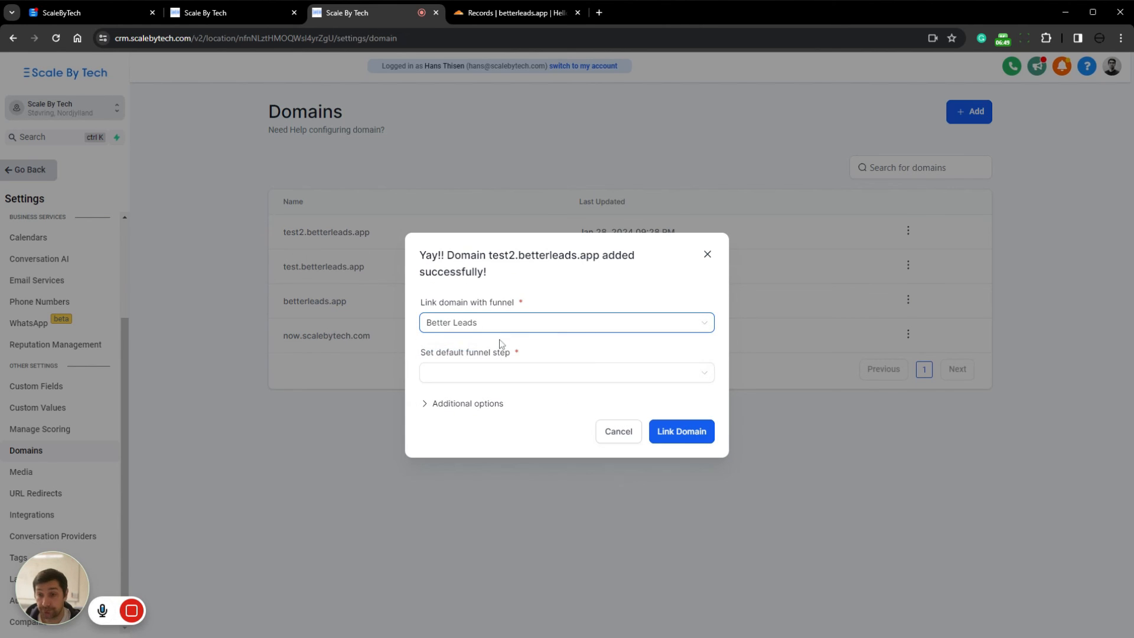
left_click(492, 372)
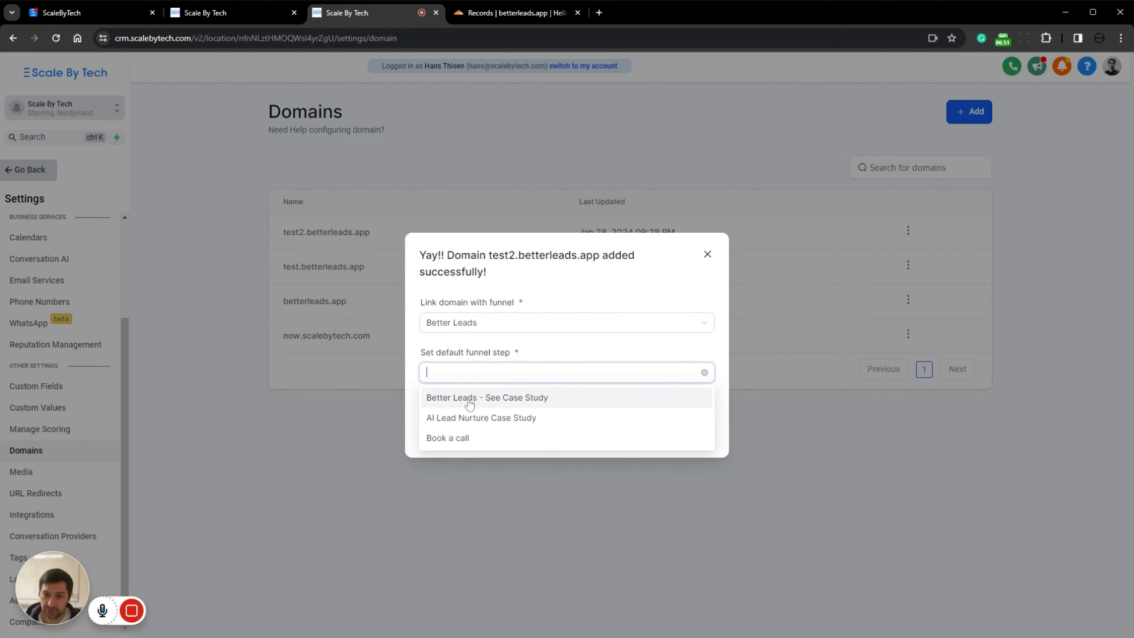
left_click(482, 397)
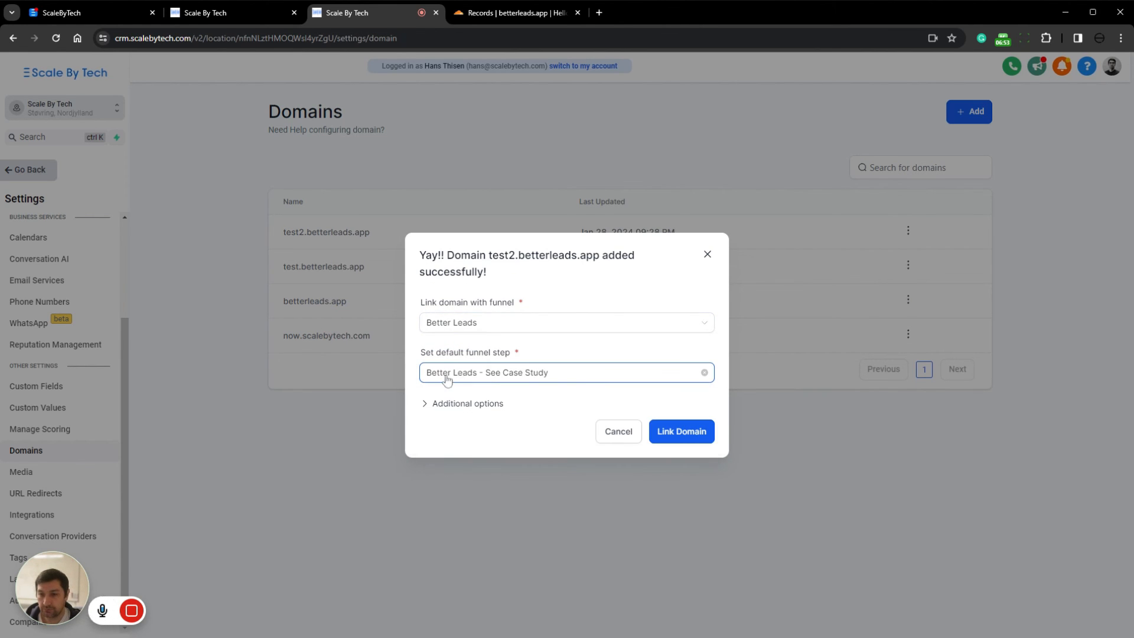
left_click(682, 432)
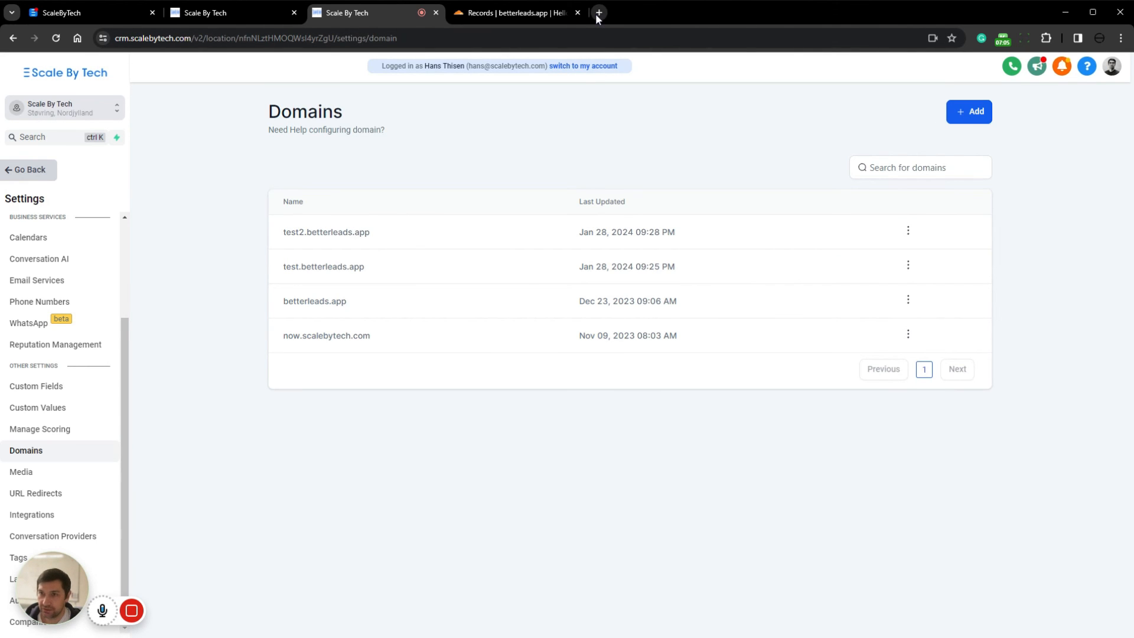
Open test.betterleads.app in a new browser tab and look through the landing page from headline to footer
left_click_drag(365, 267, 286, 266)
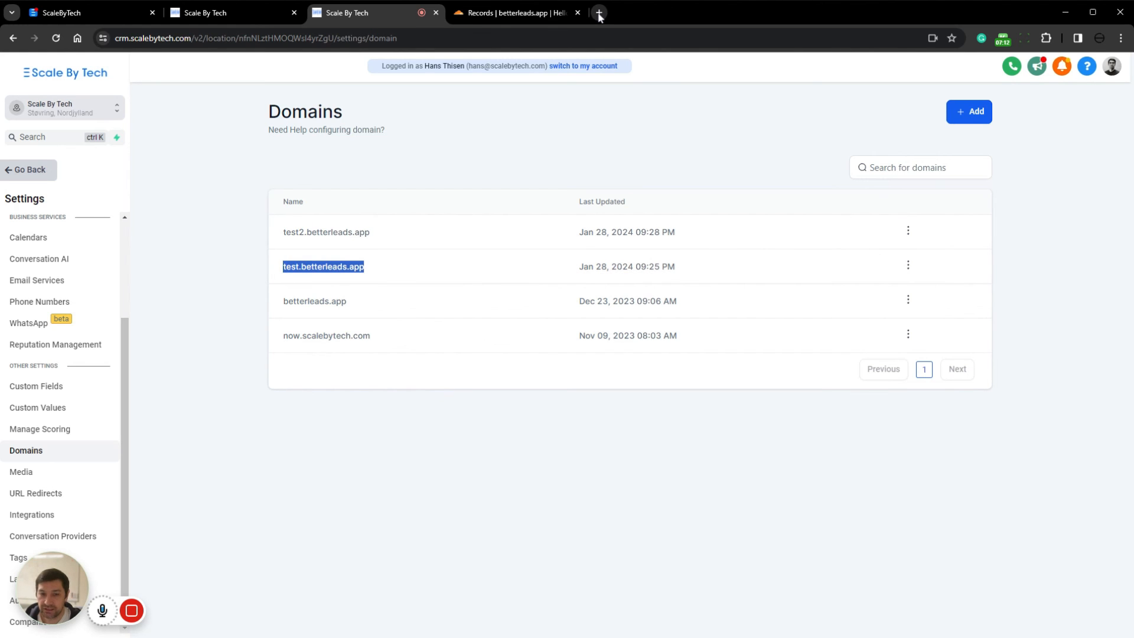
left_click(599, 12)
type("test.betterleads.app")
key("Return")
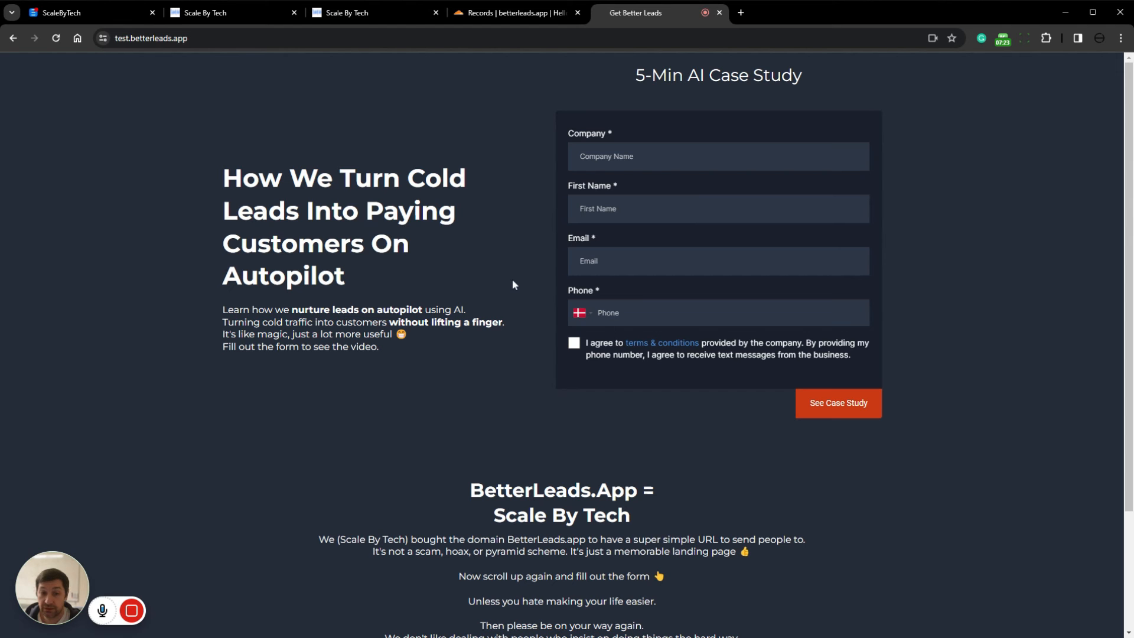
scroll(504, 248, "down", 3)
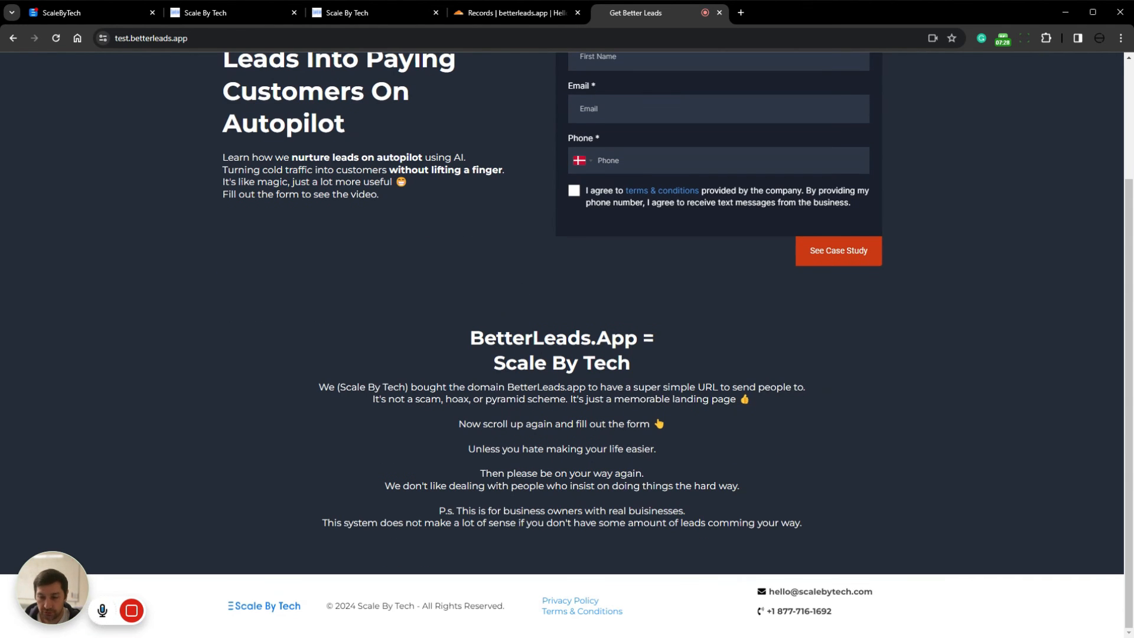
scroll(604, 326, "up", 3)
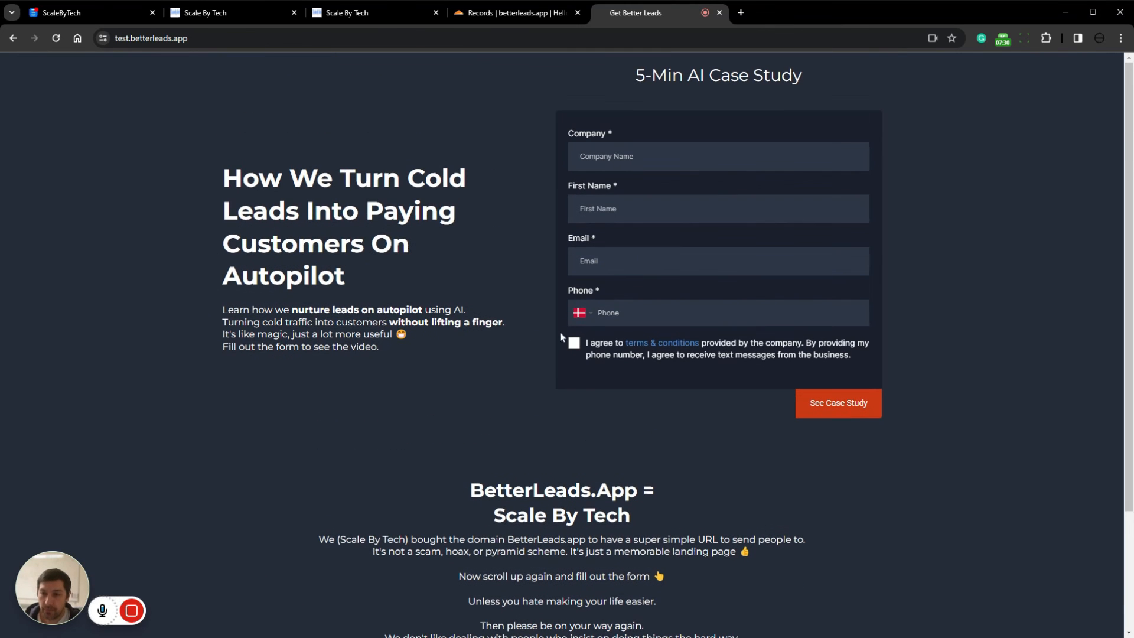
left_click_drag(223, 171, 381, 266)
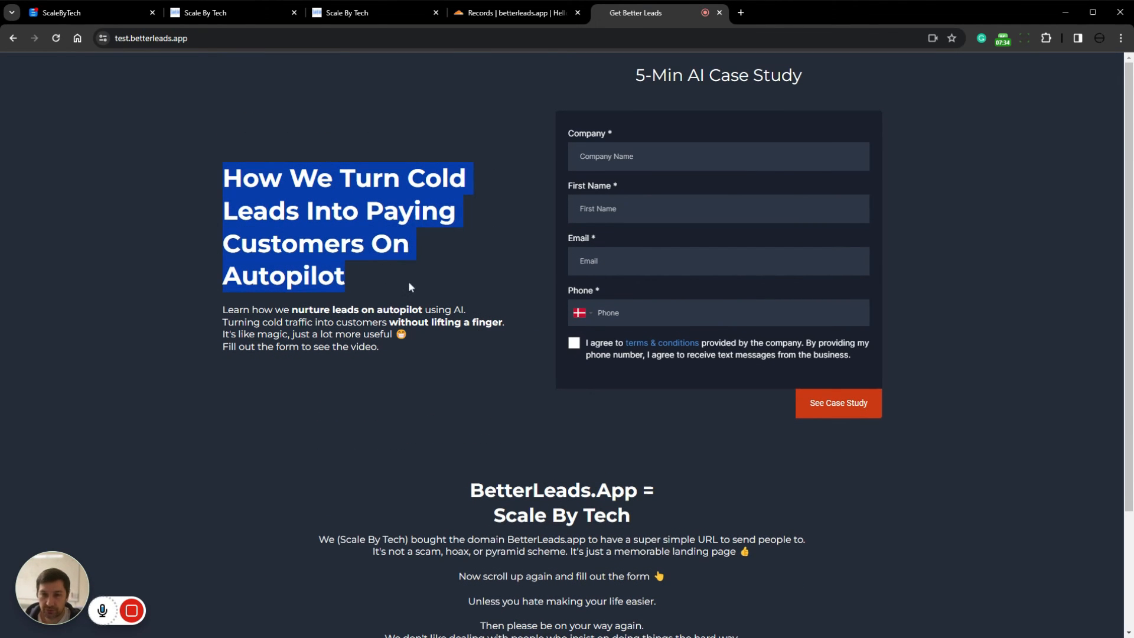
left_click(358, 287)
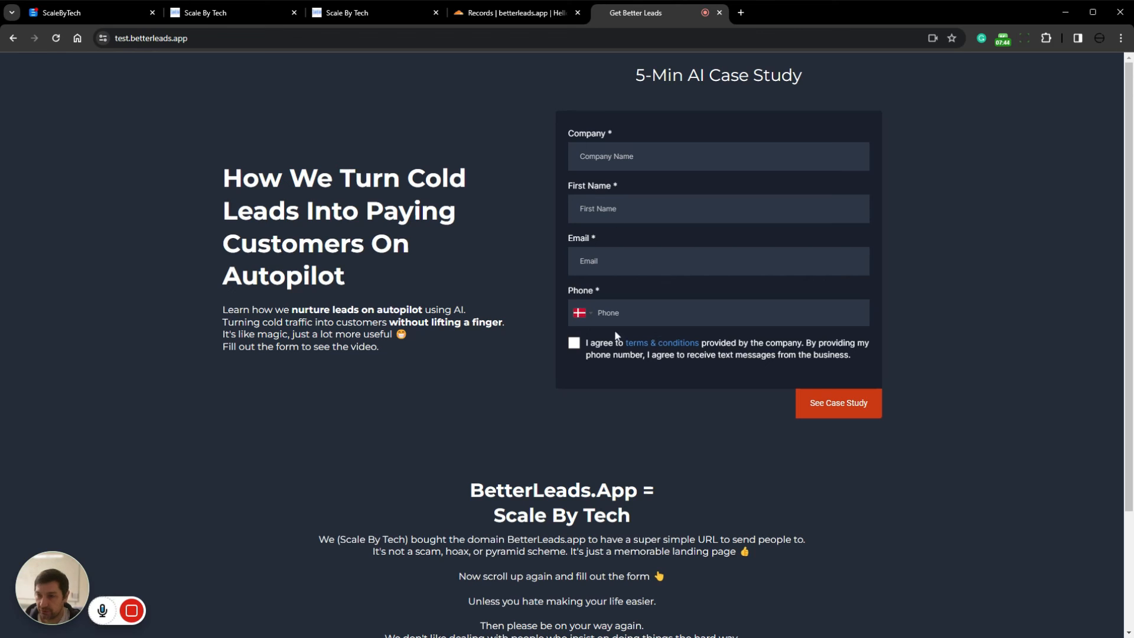
Change the address to test2.betterleads.app and load it to check the manually connected subdomain
left_click(131, 42)
left_click(130, 41)
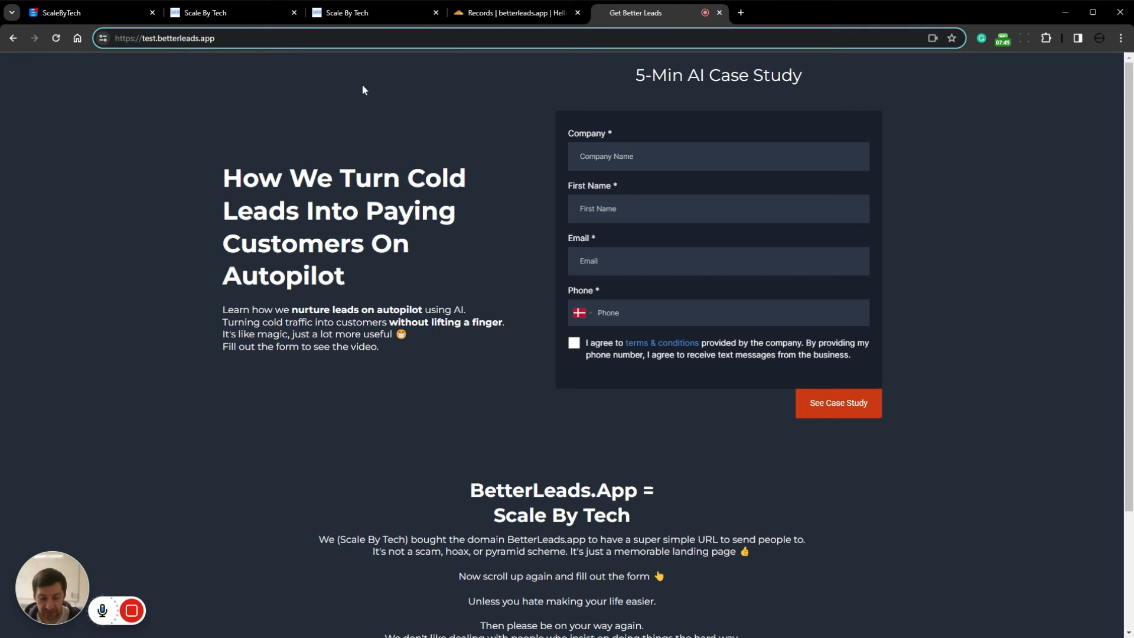
type("2")
key("Return")
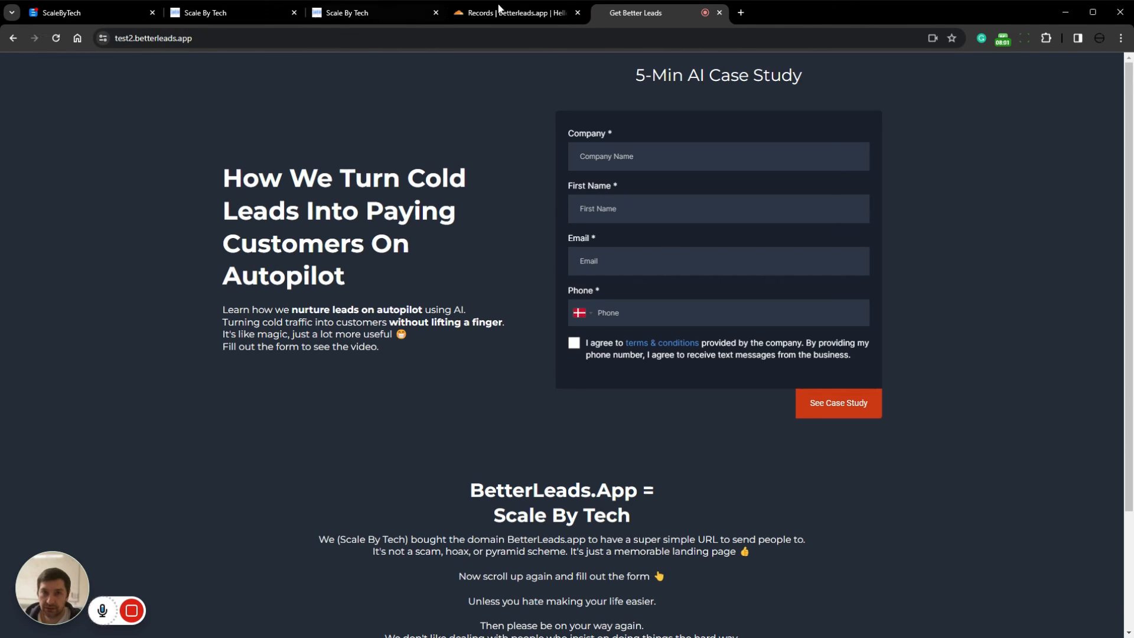
Change the address back to test.betterleads.app and load that page again for comparison
left_click(407, 38)
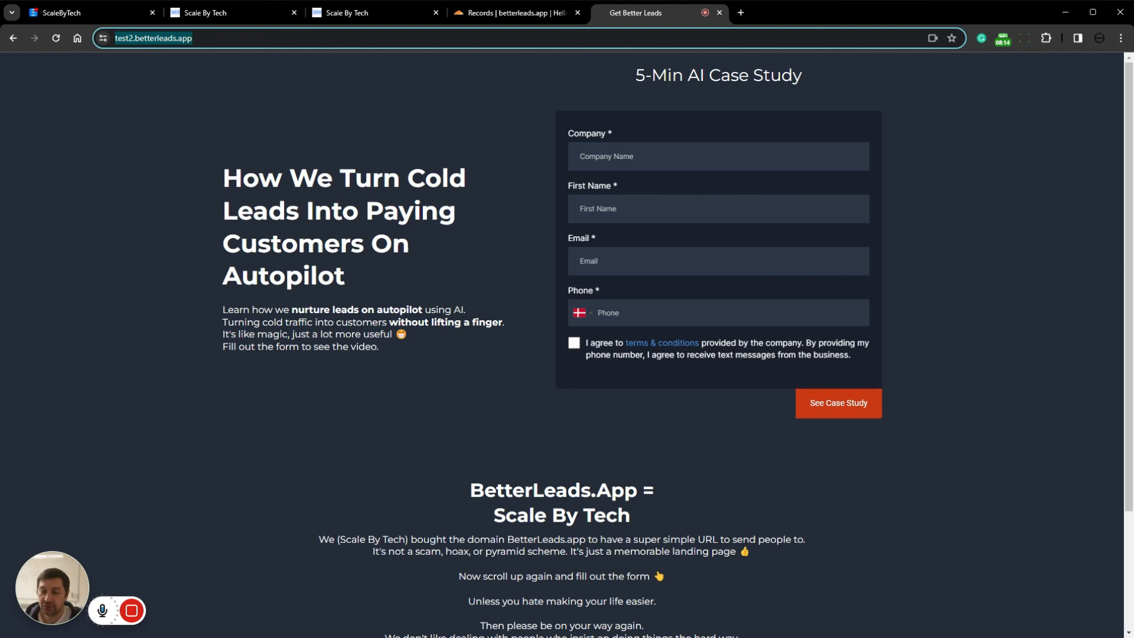
left_click(136, 39)
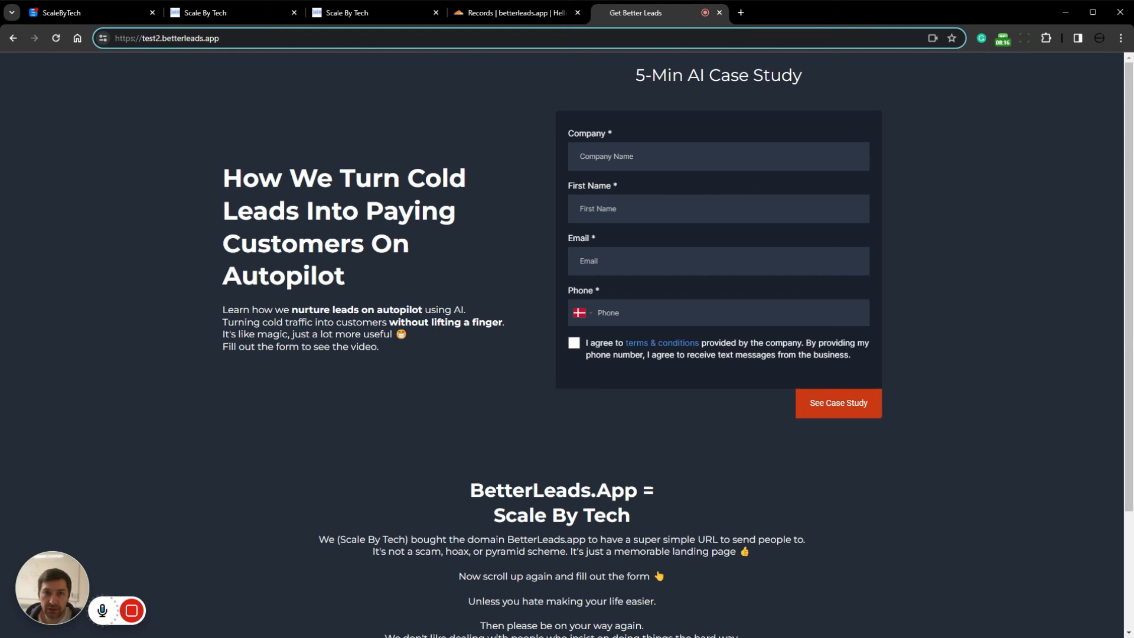
key("BackSpace")
key("Return")
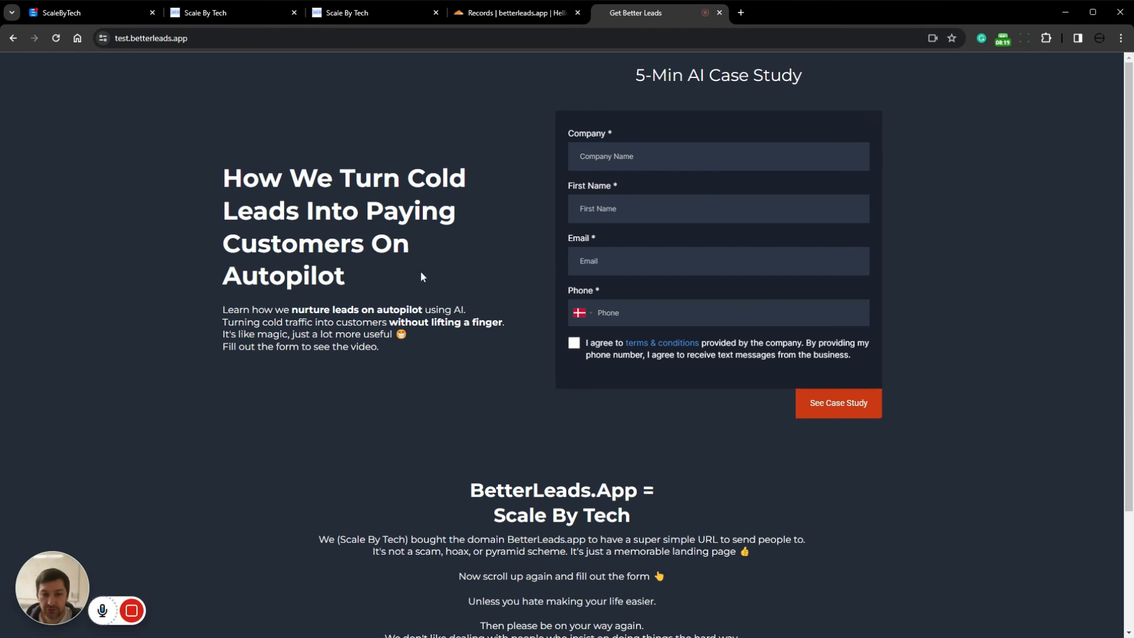